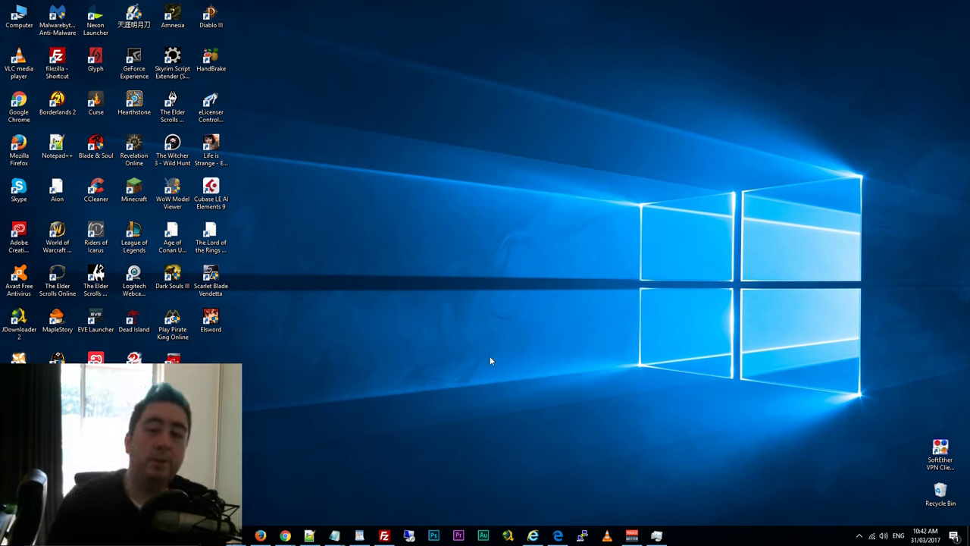
# Switch to Chrome and open the 'SoftEther VPN Open Source' search result
pyautogui.click(940, 454)
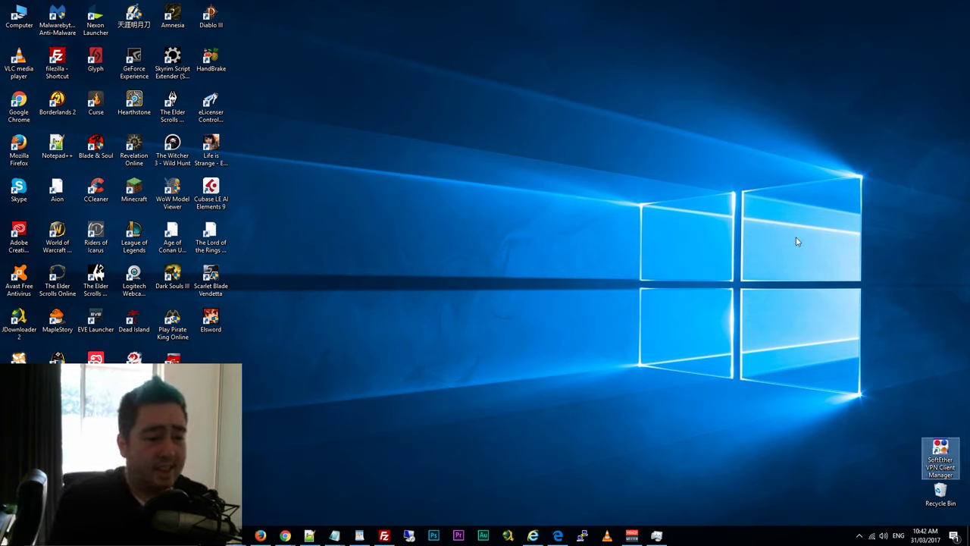
pyautogui.rightClick(630, 259)
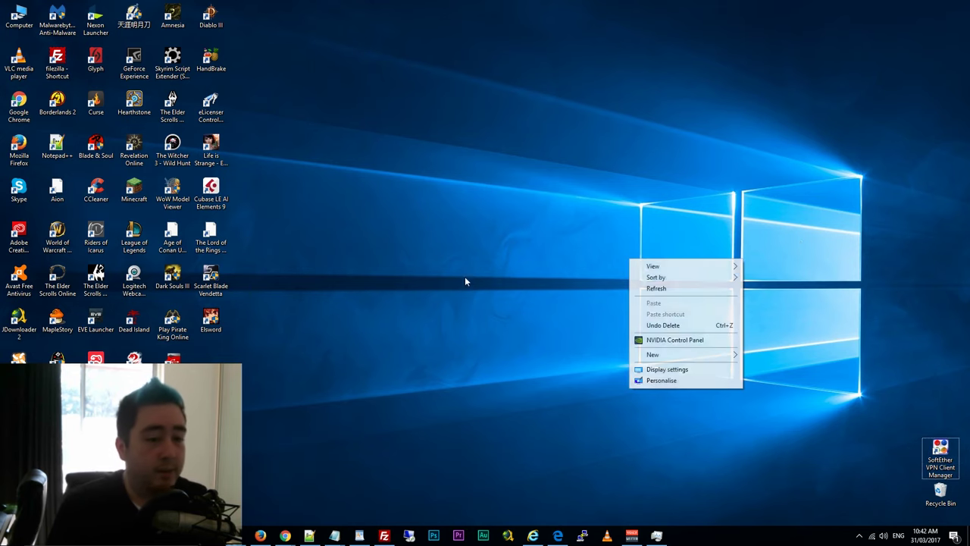
pyautogui.click(465, 280)
pyautogui.moveTo(293, 536)
pyautogui.click(340, 496)
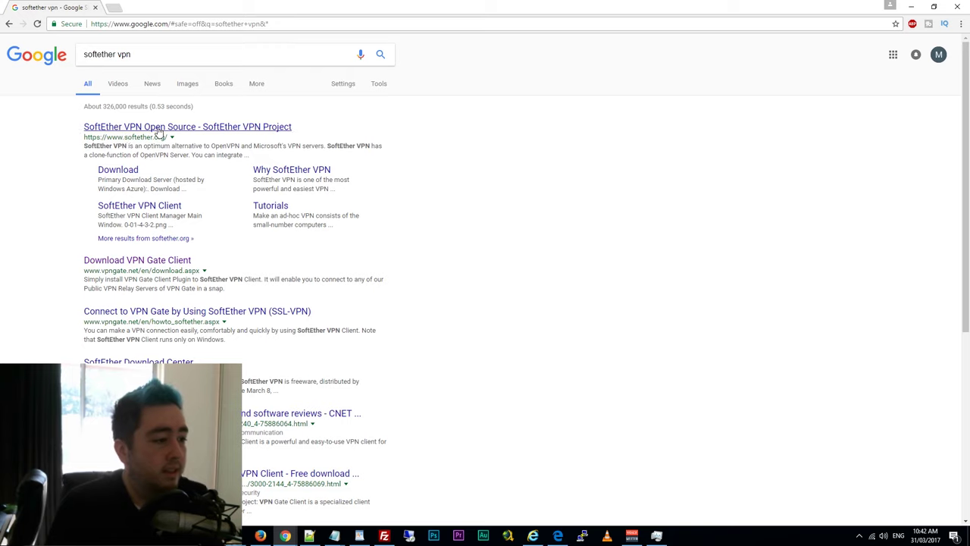
pyautogui.click(189, 129)
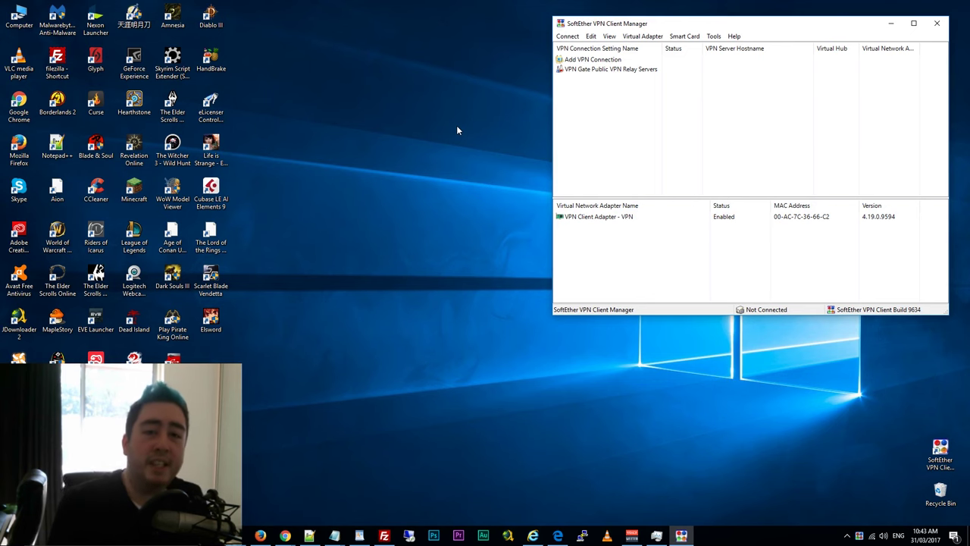
# Bring up SoftEther VPN Client Manager, showing no VPN connection settings yet
pyautogui.click(457, 130)
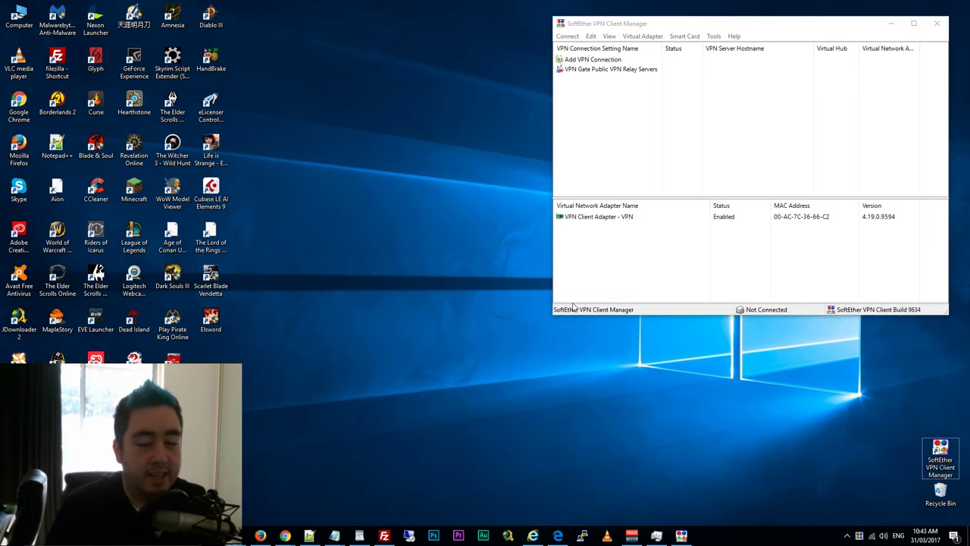
pyautogui.click(681, 125)
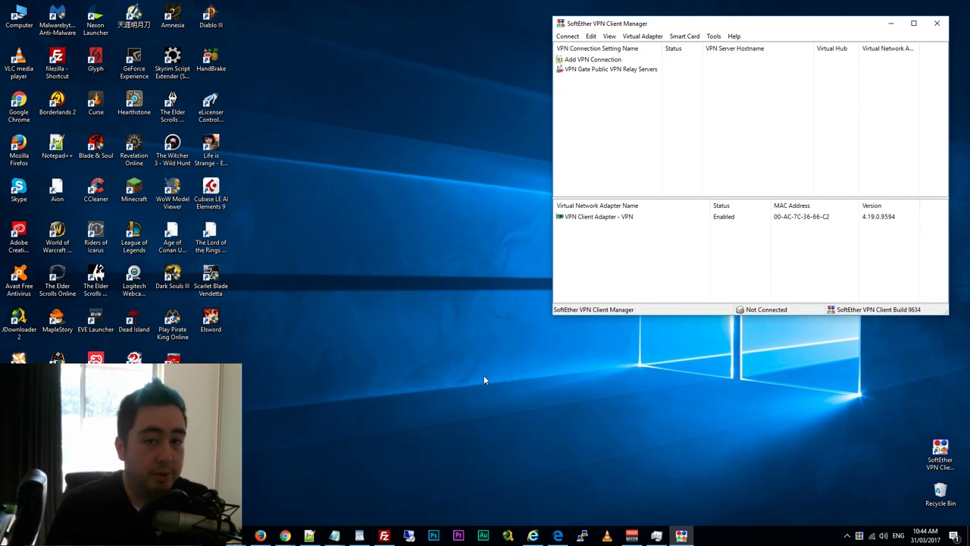
# Load soulworker.hangame.co.jp in Chrome, reaching the notice that access from outside Japan is blocked
pyautogui.click(533, 535)
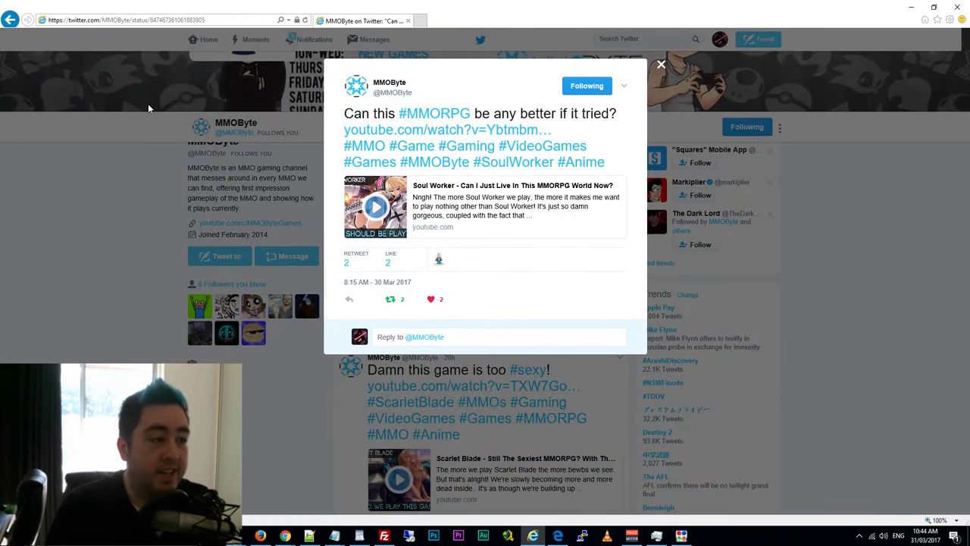
pyautogui.click(147, 103)
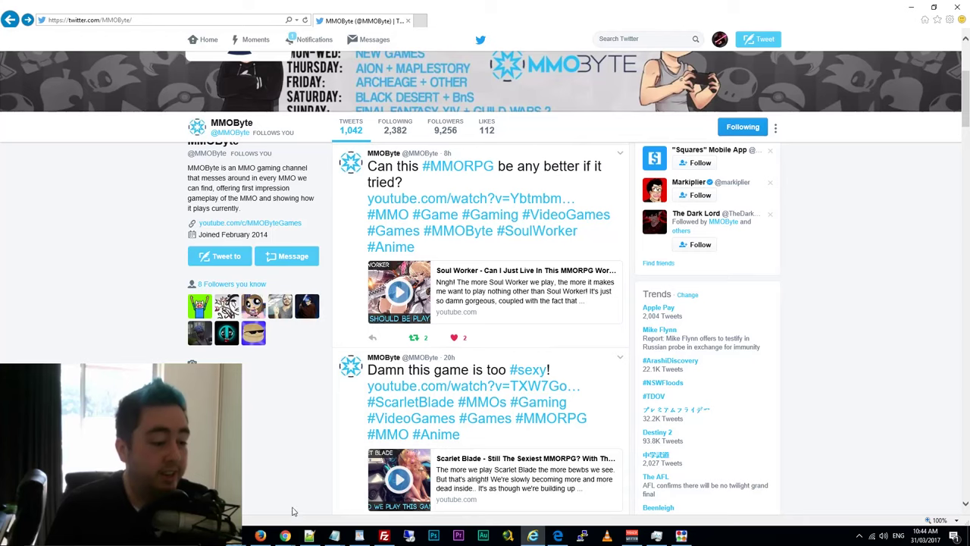
pyautogui.click(284, 536)
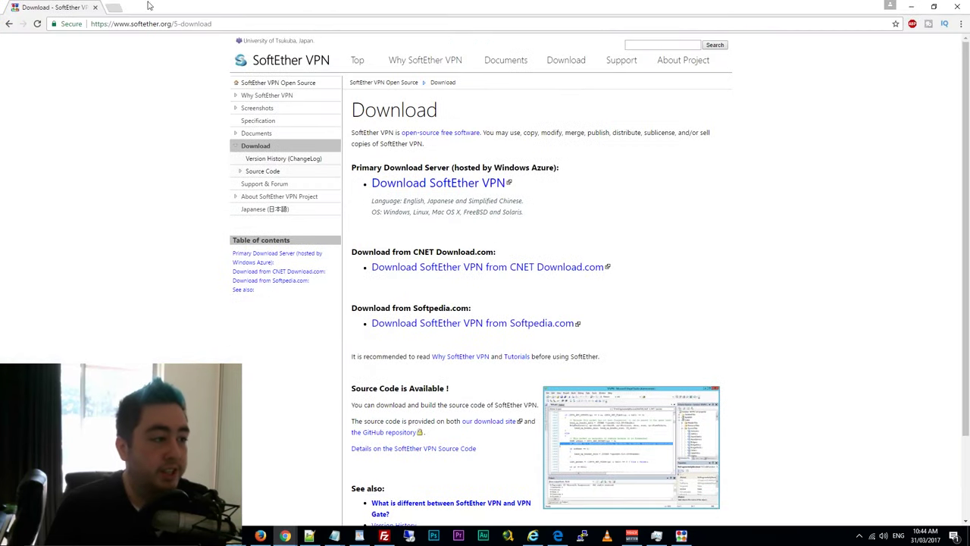
pyautogui.click(196, 26)
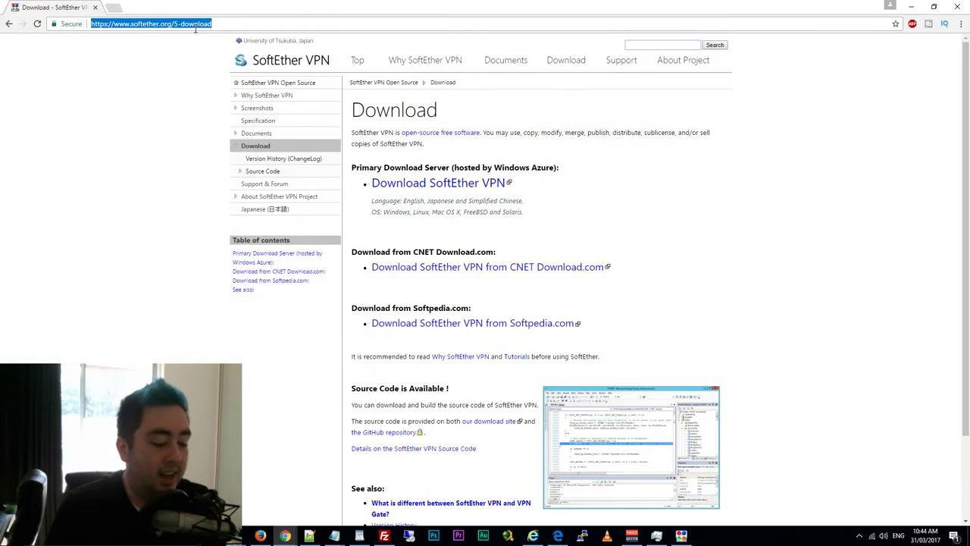
pyautogui.write('soulwork')
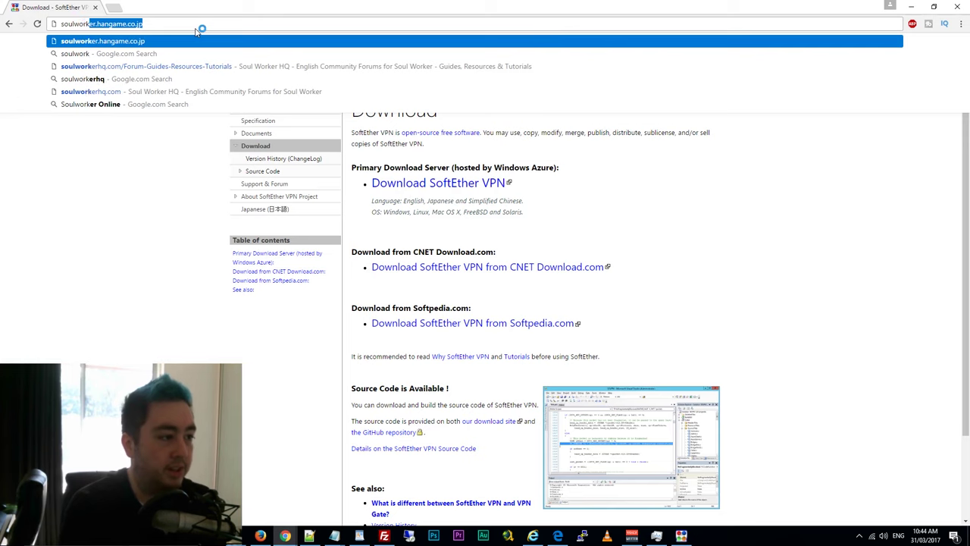
pyautogui.press('Return')
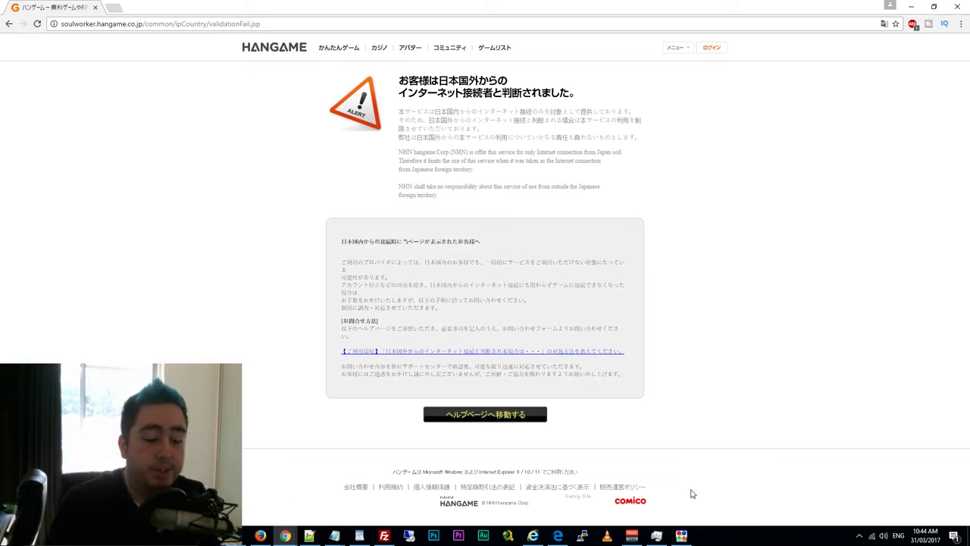
pyautogui.rightClick(727, 538)
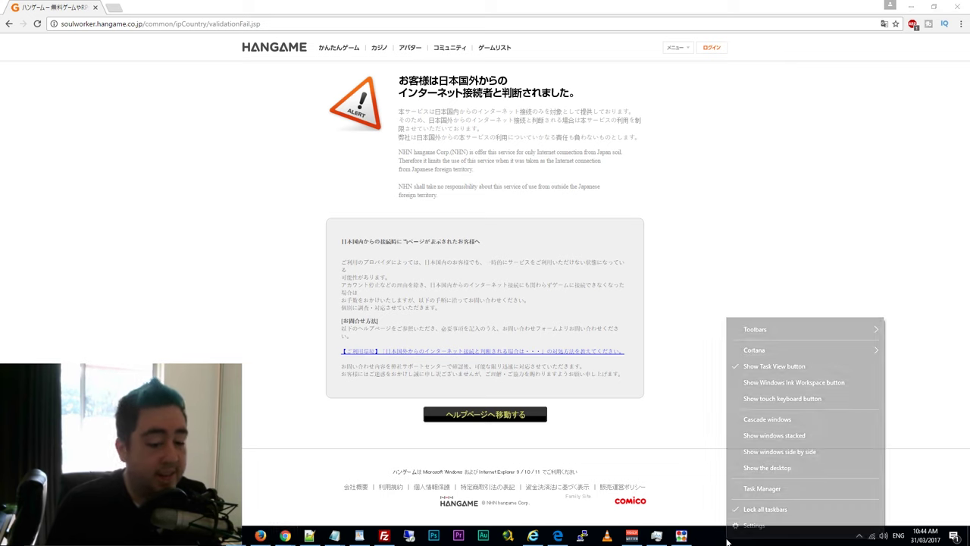
# Open the VPN Gate public relay server list and sort it by region
pyautogui.click(755, 489)
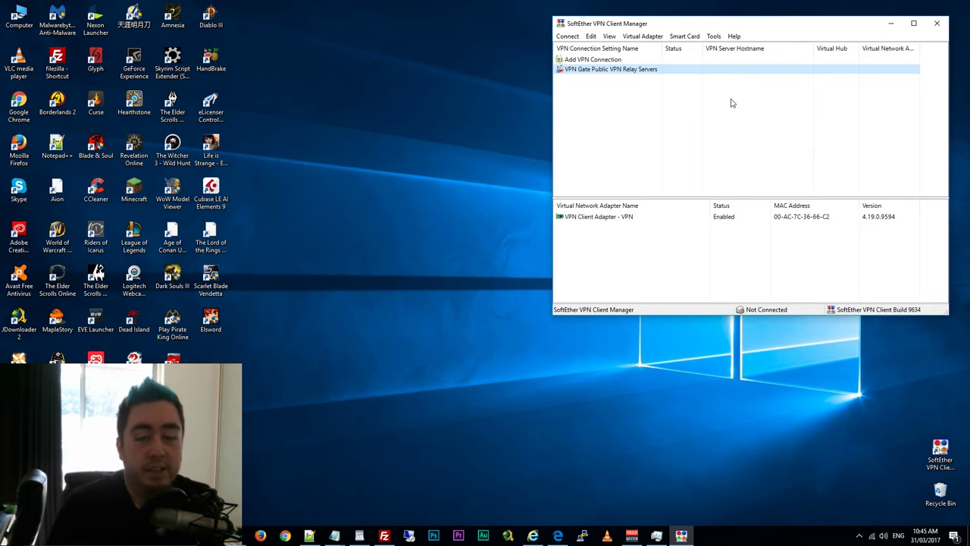
pyautogui.doubleClick(608, 74)
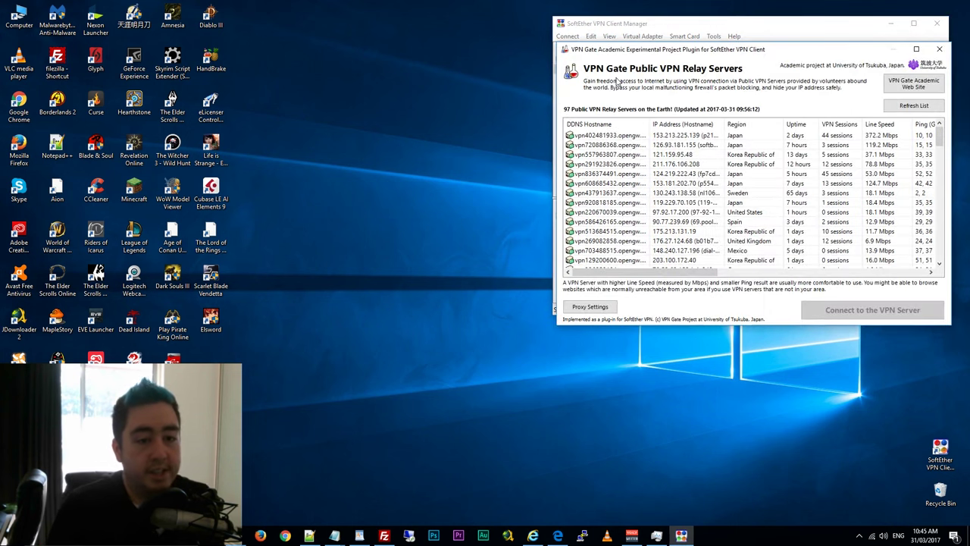
pyautogui.click(743, 125)
pyautogui.scroll(-12, 758, 211)
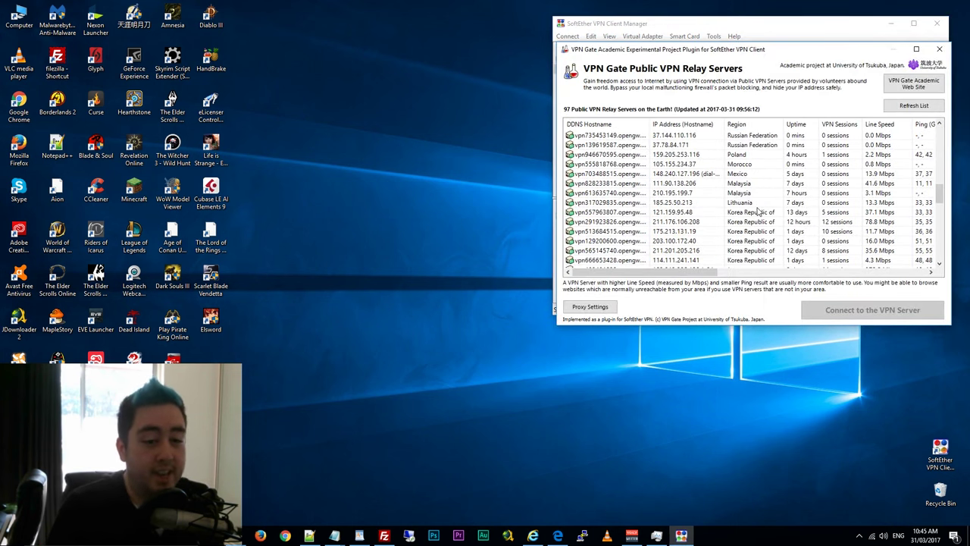
pyautogui.scroll(-2, 758, 211)
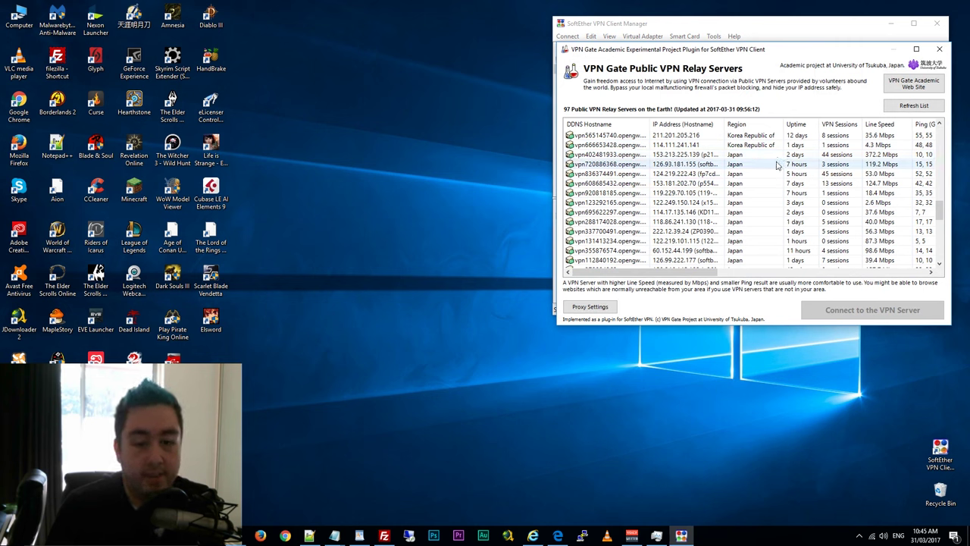
# Connect over TCP to a Japanese relay (153.181.202.70), keeping the PC undiscoverable
pyautogui.click(774, 157)
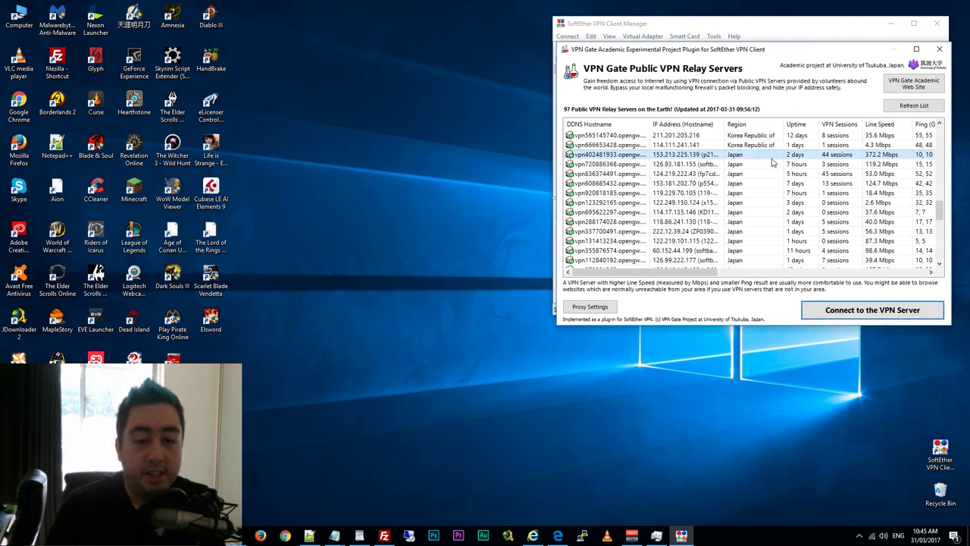
pyautogui.click(773, 163)
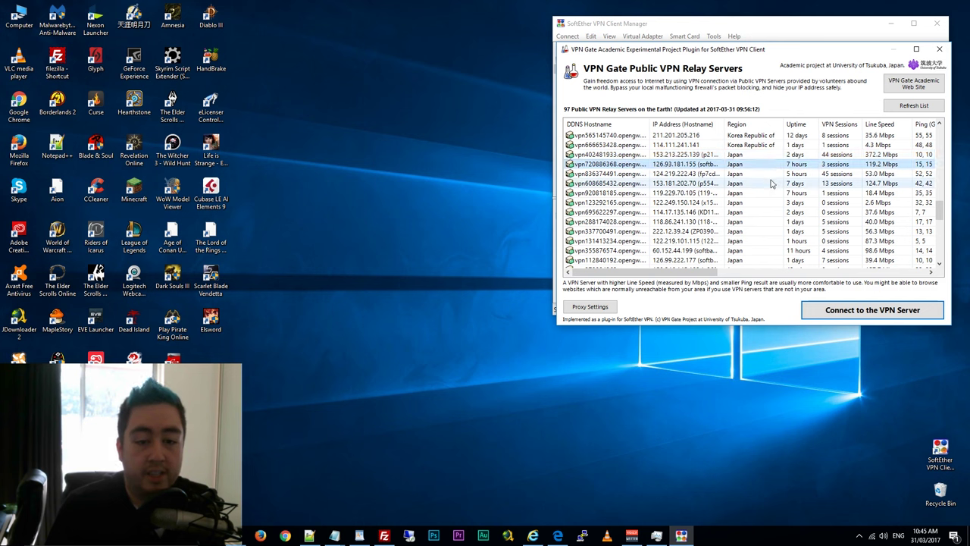
pyautogui.click(772, 184)
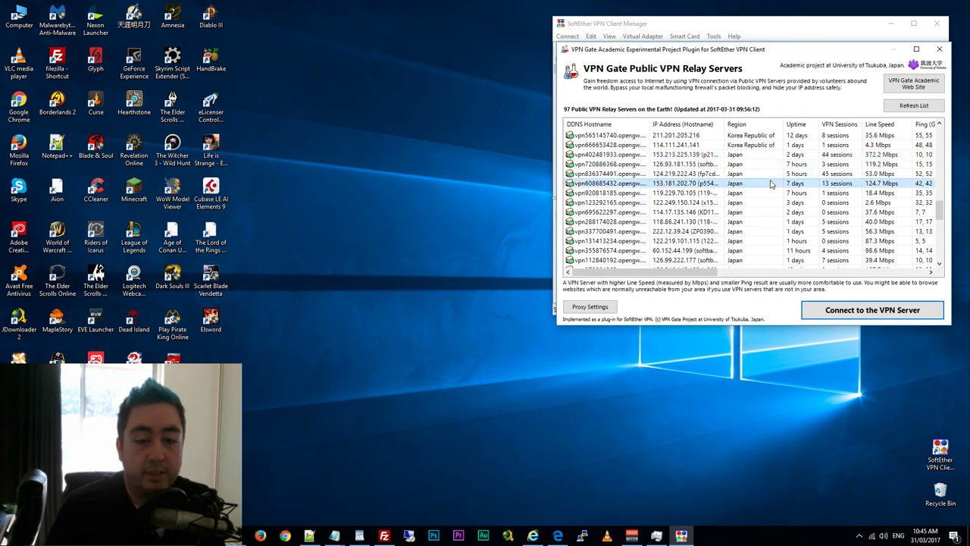
pyautogui.click(770, 167)
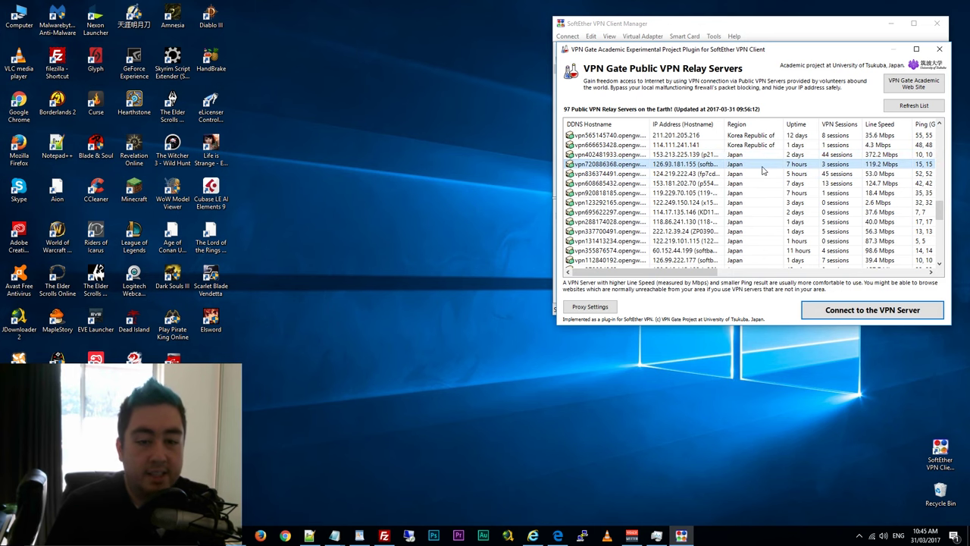
pyautogui.click(844, 310)
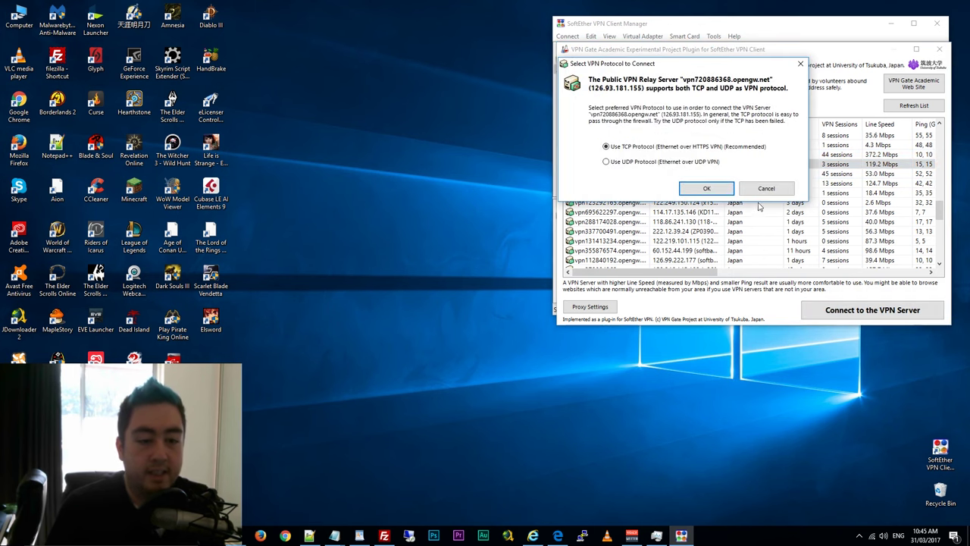
pyautogui.click(733, 187)
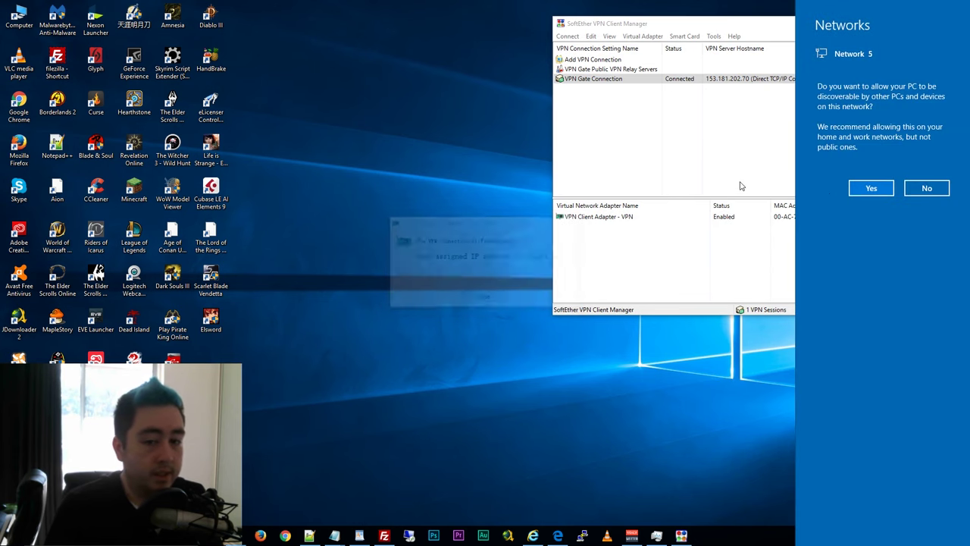
pyautogui.click(928, 188)
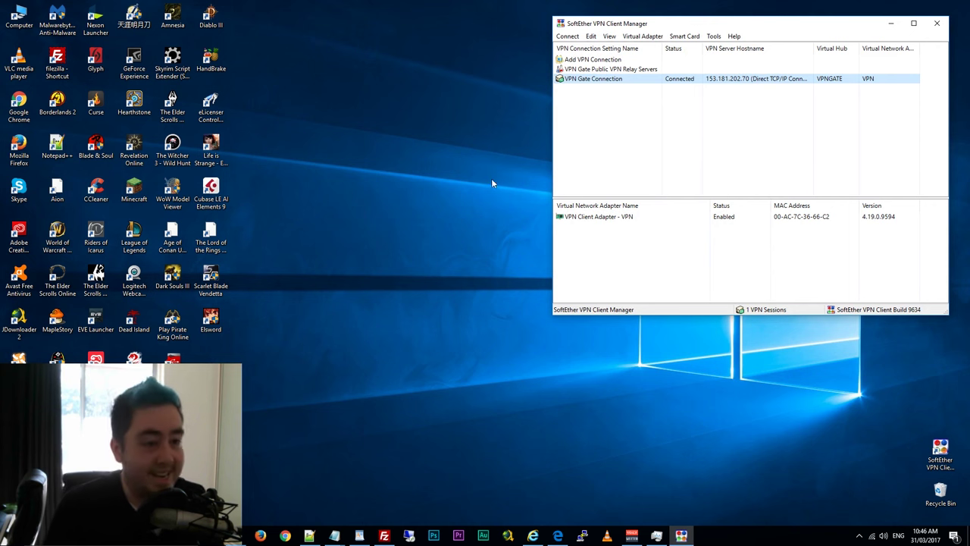
pyautogui.click(361, 162)
# Load soulworker.hangame.co.jp in Internet Explorer and open the 無料会員登録 registration page
pyautogui.click(534, 535)
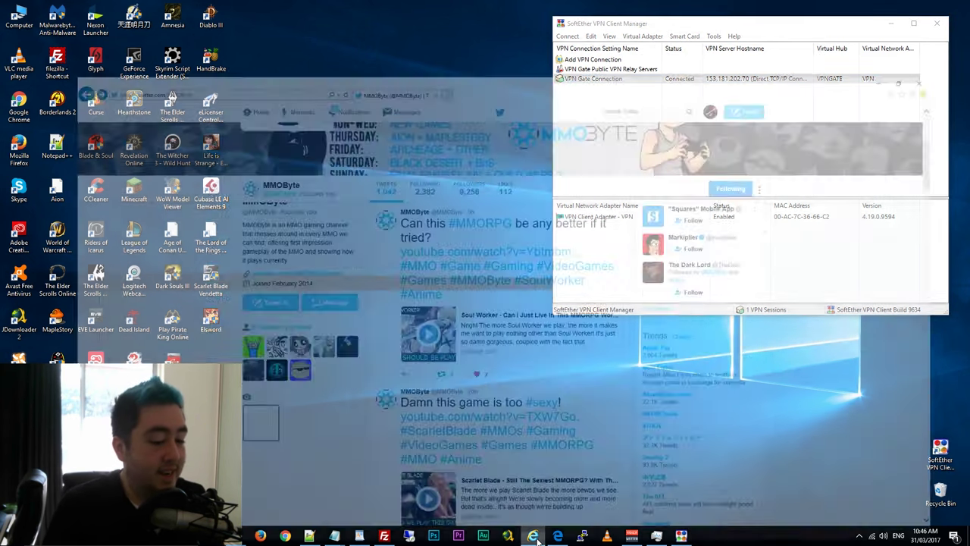
pyautogui.click(142, 21)
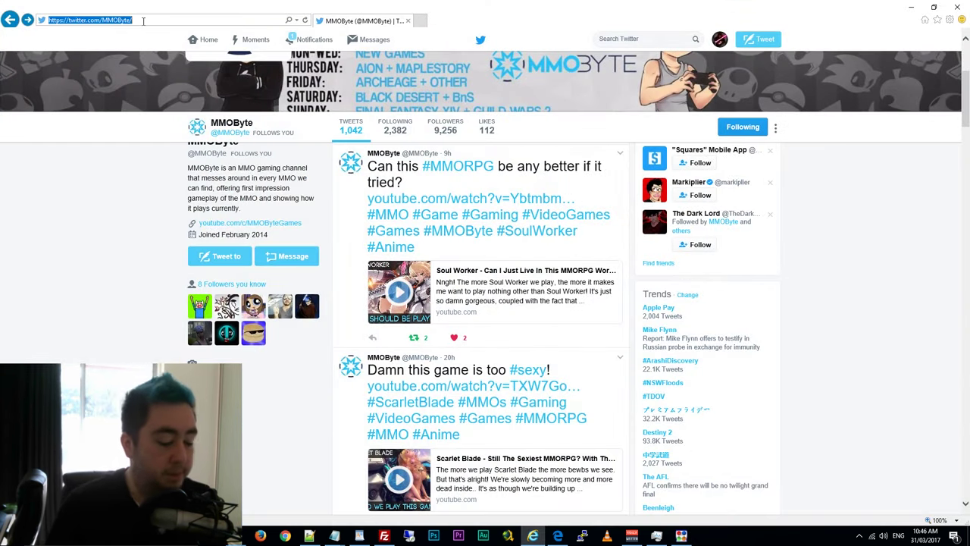
pyautogui.write('soulworker.hangame.co.jp/')
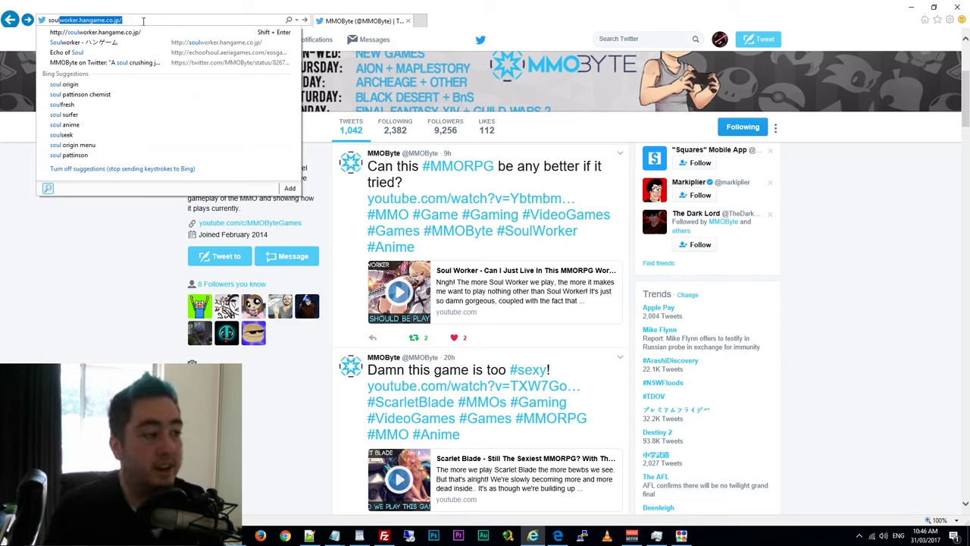
pyautogui.press('Return')
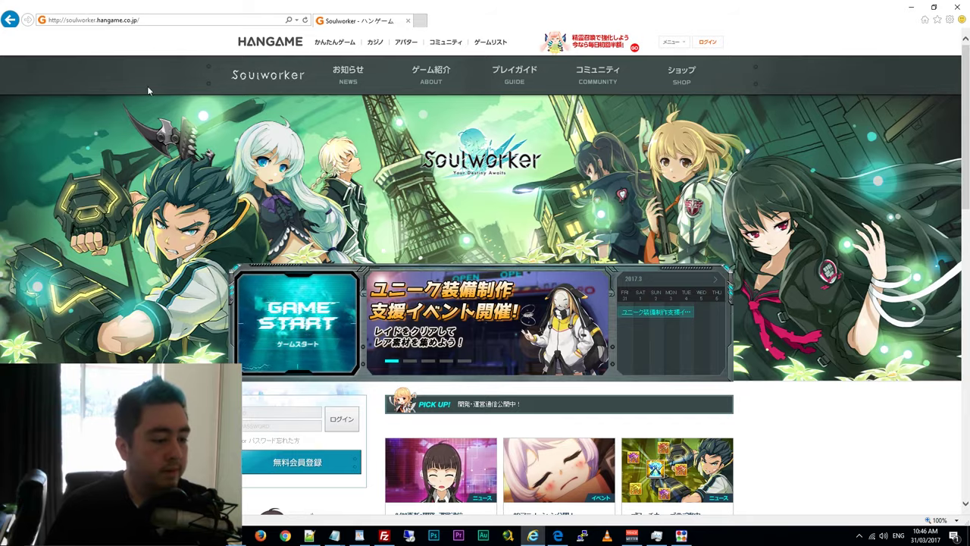
pyautogui.scroll(-2, 157, 133)
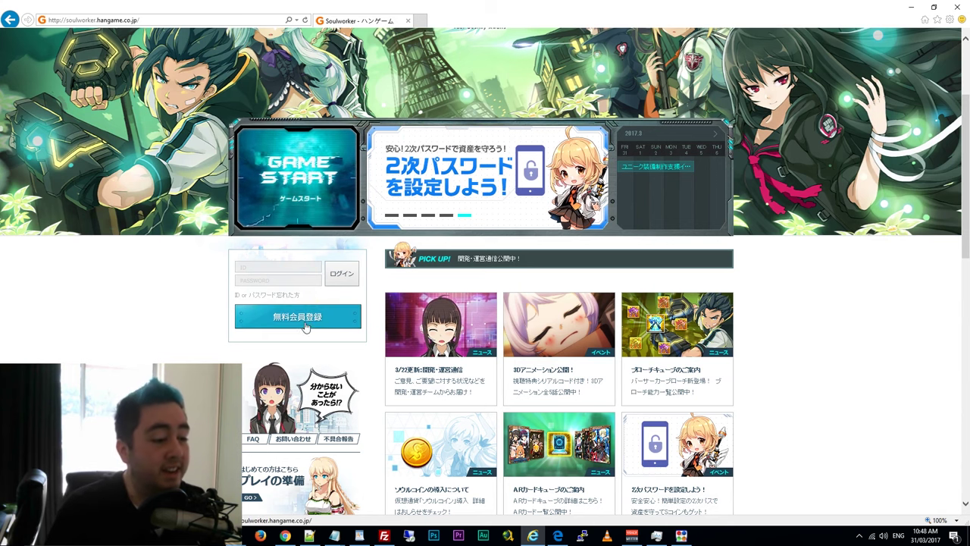
pyautogui.click(324, 324)
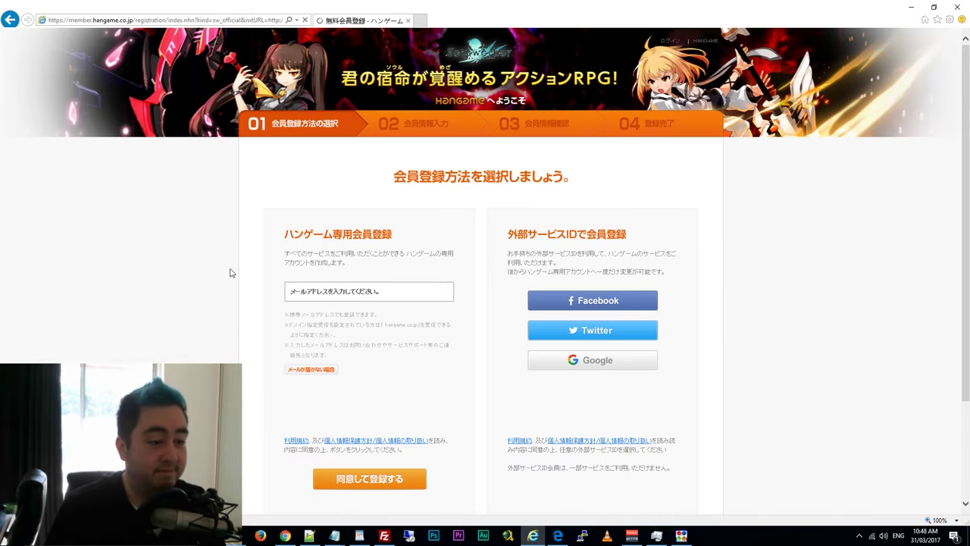
# Paste the e-mail address into the Hangame sign-up field and submit with 同意して登録する
pyautogui.click(422, 288)
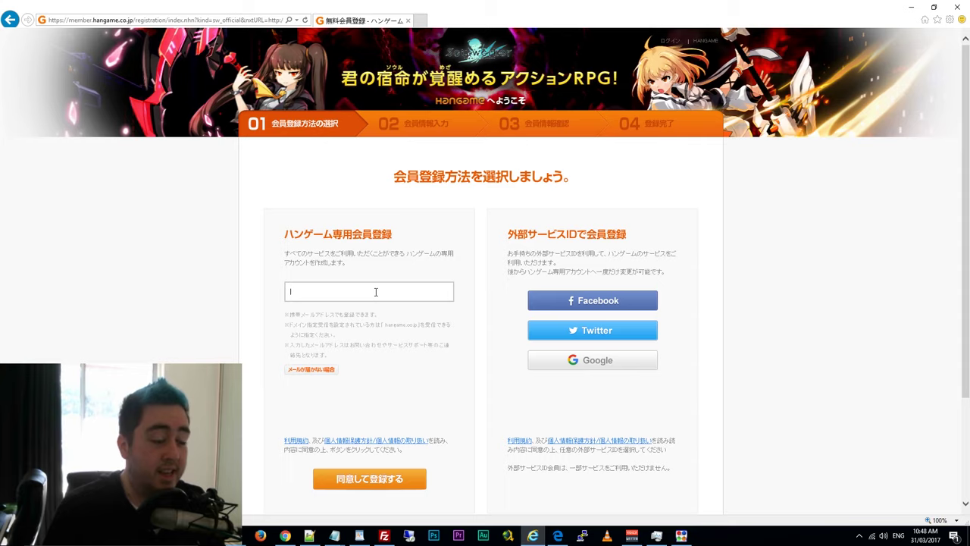
pyautogui.scroll(-2, 377, 299)
pyautogui.scroll(1, 376, 296)
pyautogui.scroll(-1, 377, 296)
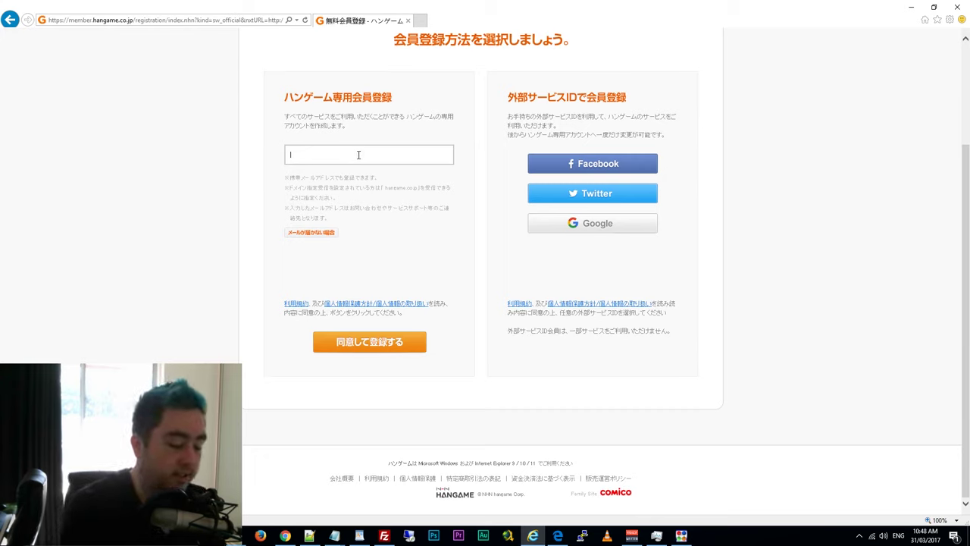
pyautogui.hotkey('ctrl', 'v')
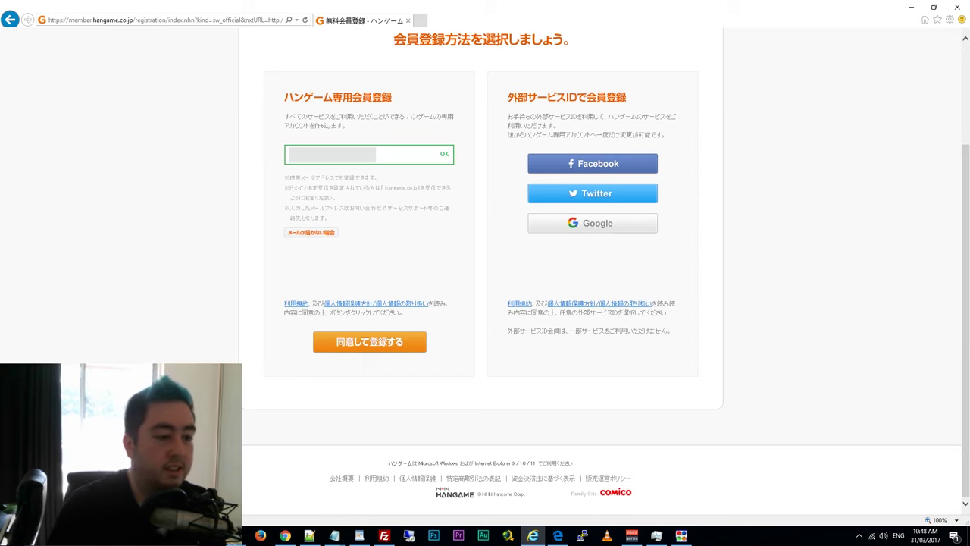
pyautogui.click(352, 345)
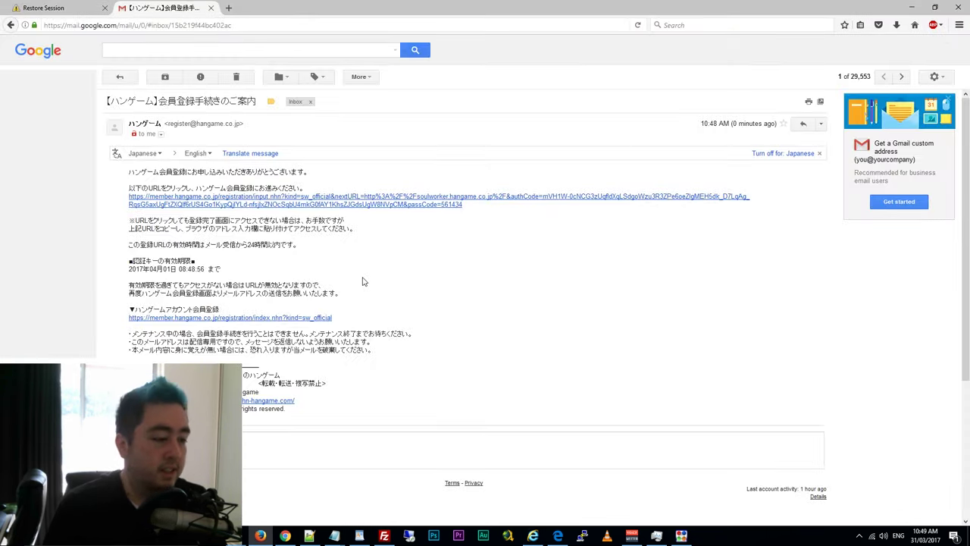
# Return to the Hangame page in Internet Explorer and select its address bar
pyautogui.click(273, 537)
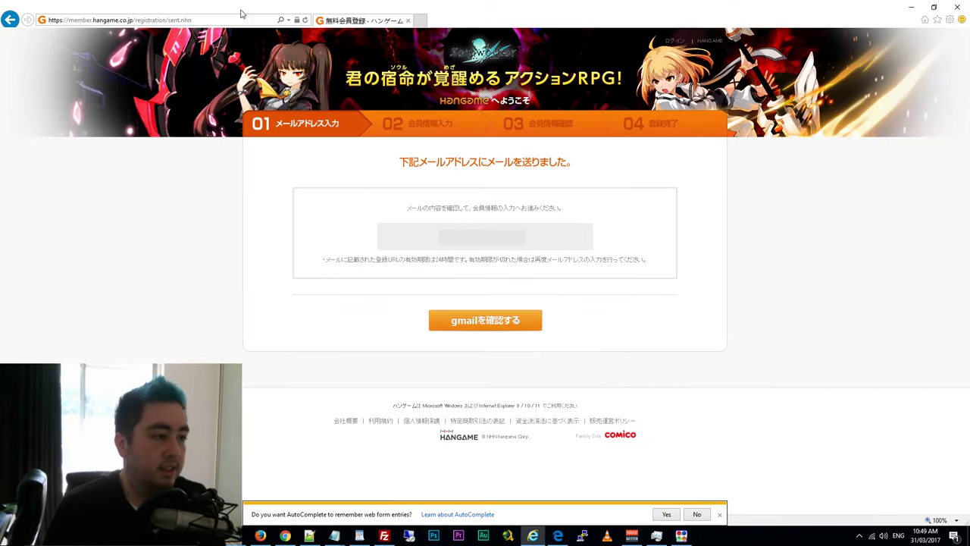
pyautogui.click(222, 23)
# Open the pasted sign-up link and enter a Hangame ID and password
pyautogui.hotkey('ctrl', 'v')
pyautogui.press('Return')
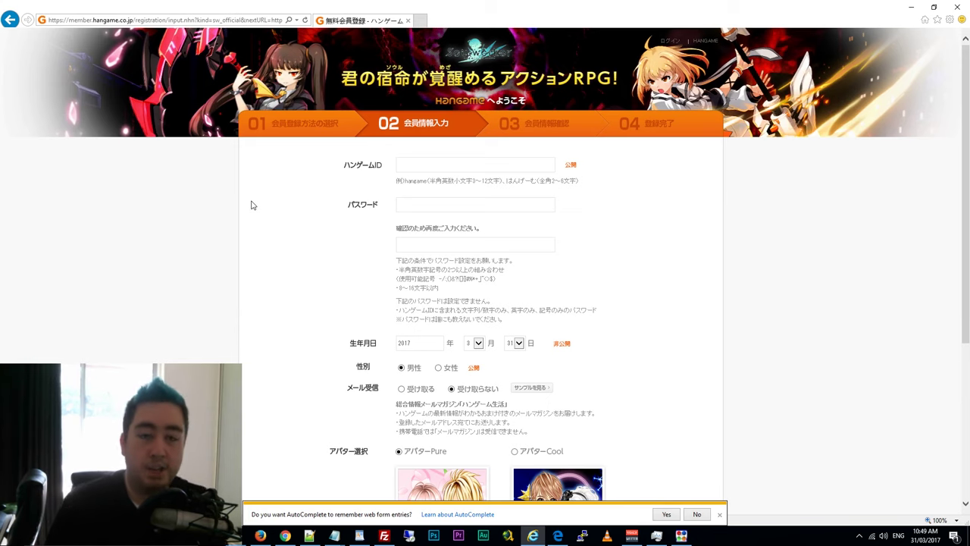
pyautogui.scroll(-1, 425, 137)
pyautogui.click(455, 92)
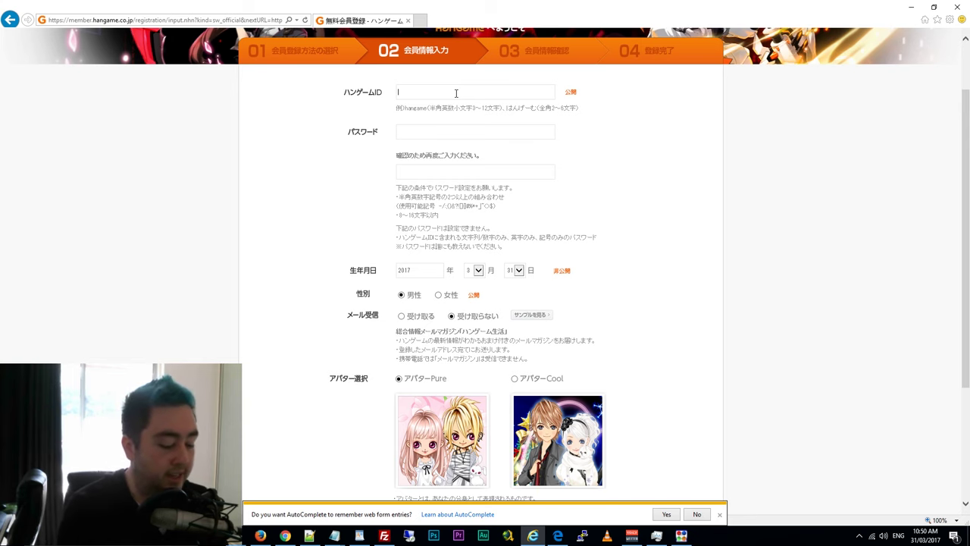
pyautogui.write('shximus')
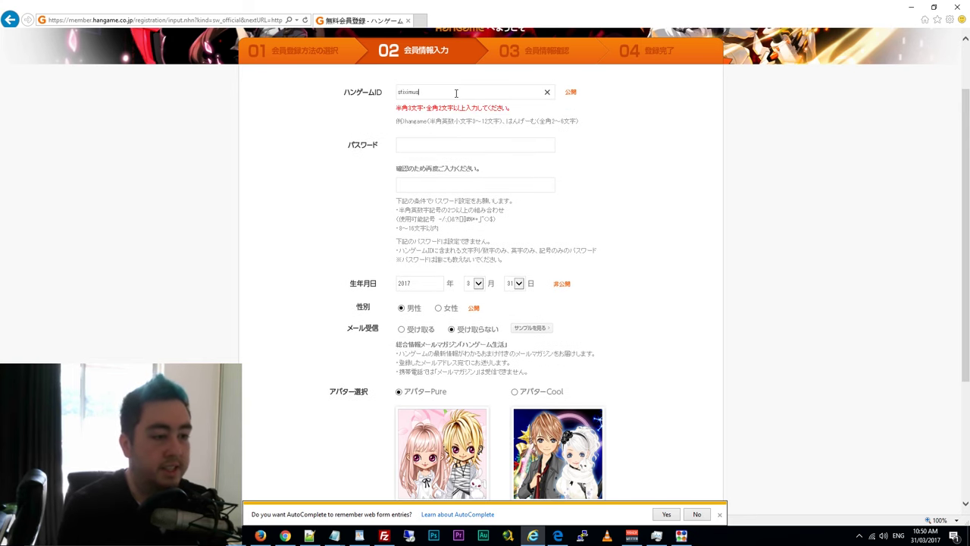
pyautogui.click(454, 143)
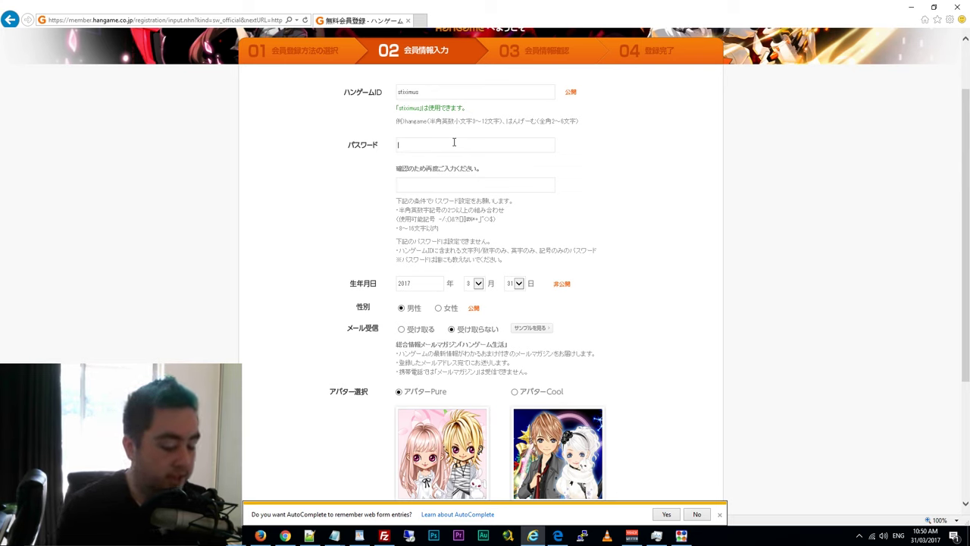
pyautogui.write('***')
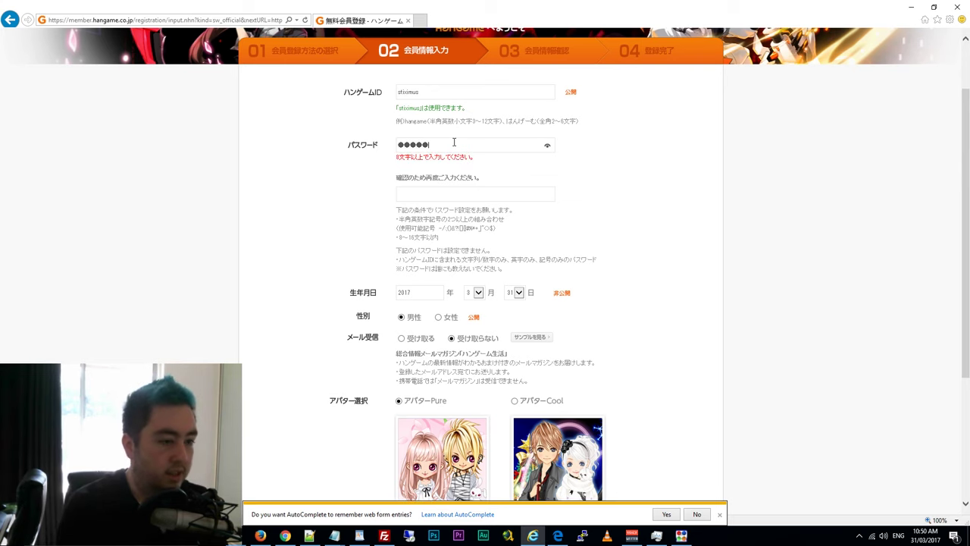
pyautogui.write('*****')
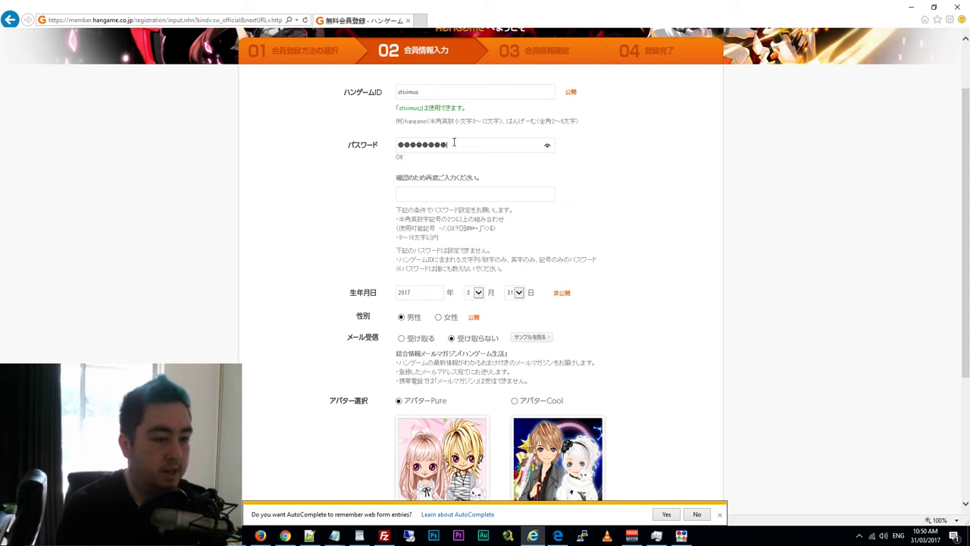
pyautogui.press('Tab')
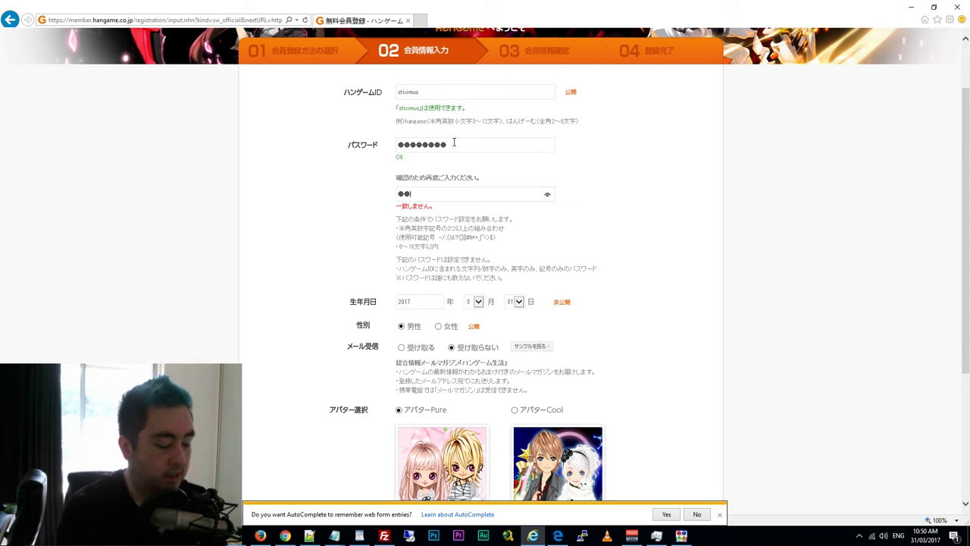
pyautogui.write('********')
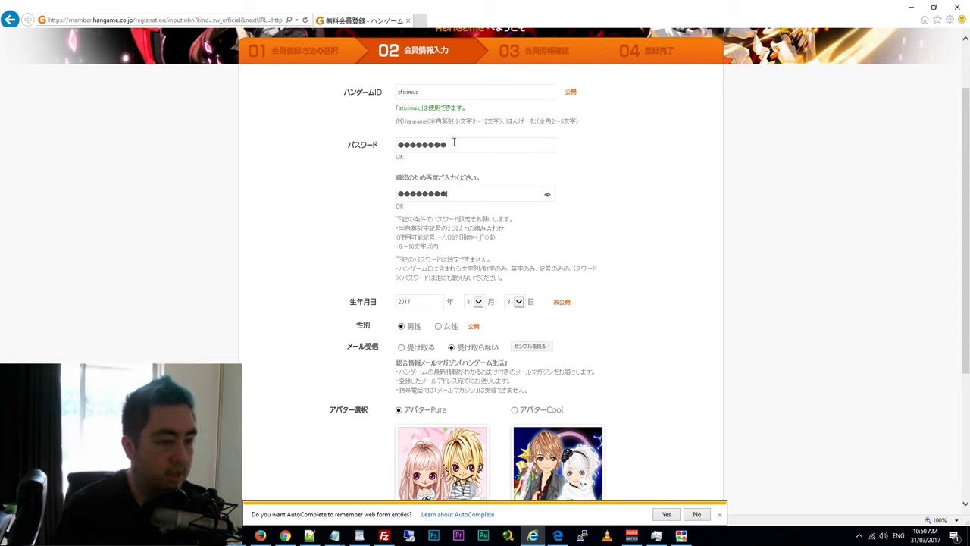
# Set the birth date to 1989, month 5, day 12 and gender to male
pyautogui.doubleClick(428, 301)
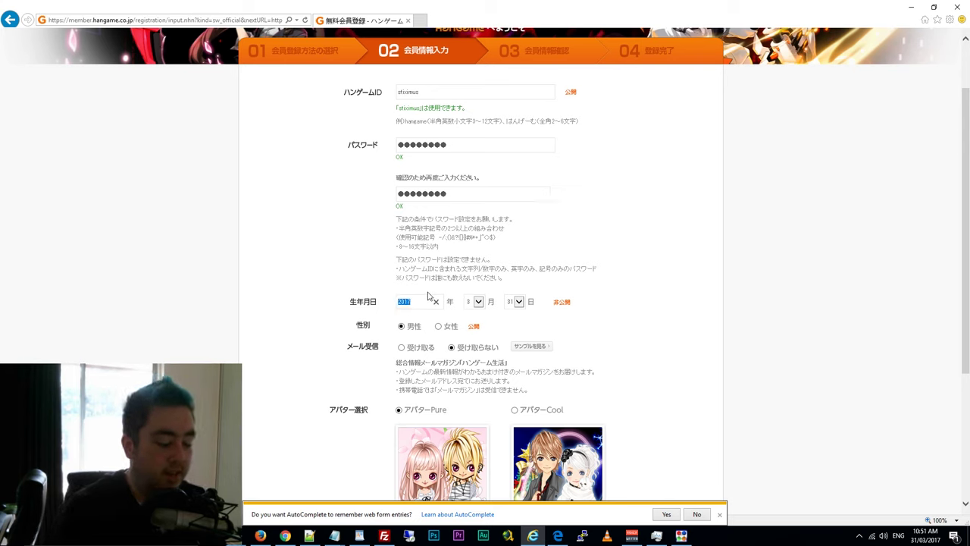
pyautogui.write('1989')
pyautogui.click(478, 302)
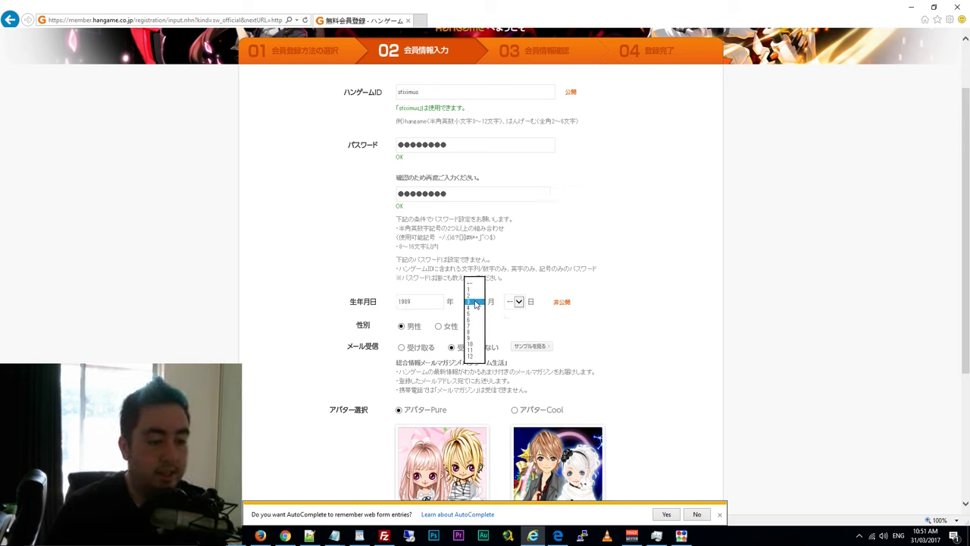
pyautogui.click(472, 309)
pyautogui.click(519, 302)
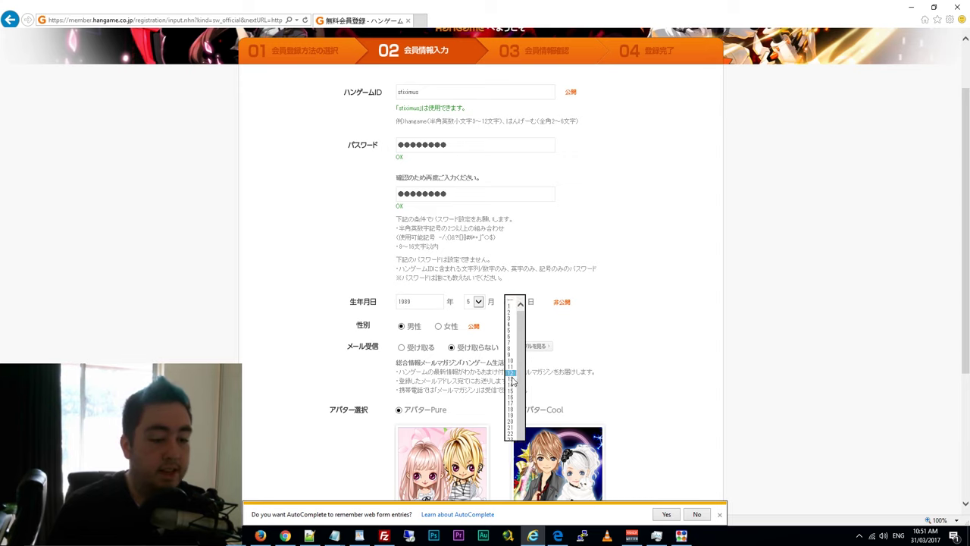
pyautogui.click(512, 406)
pyautogui.click(439, 326)
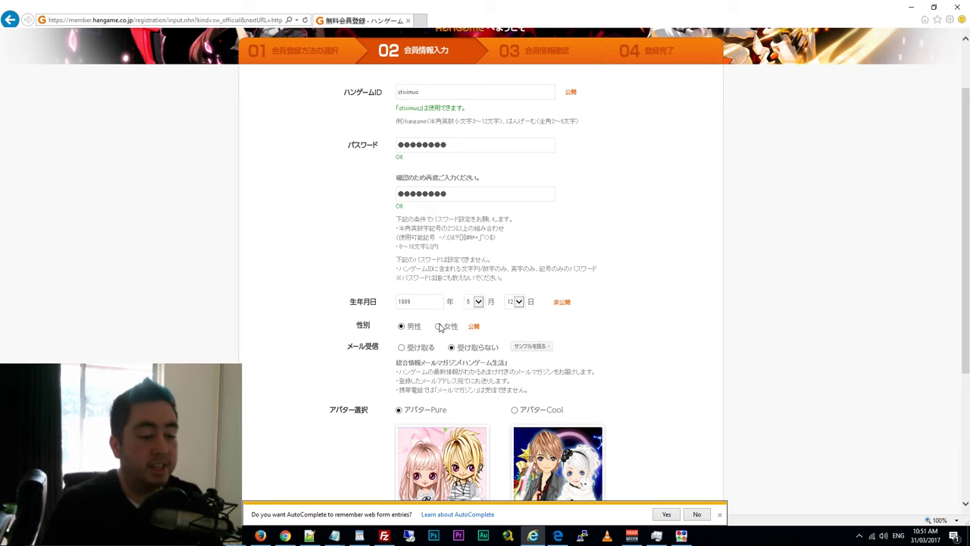
pyautogui.click(401, 327)
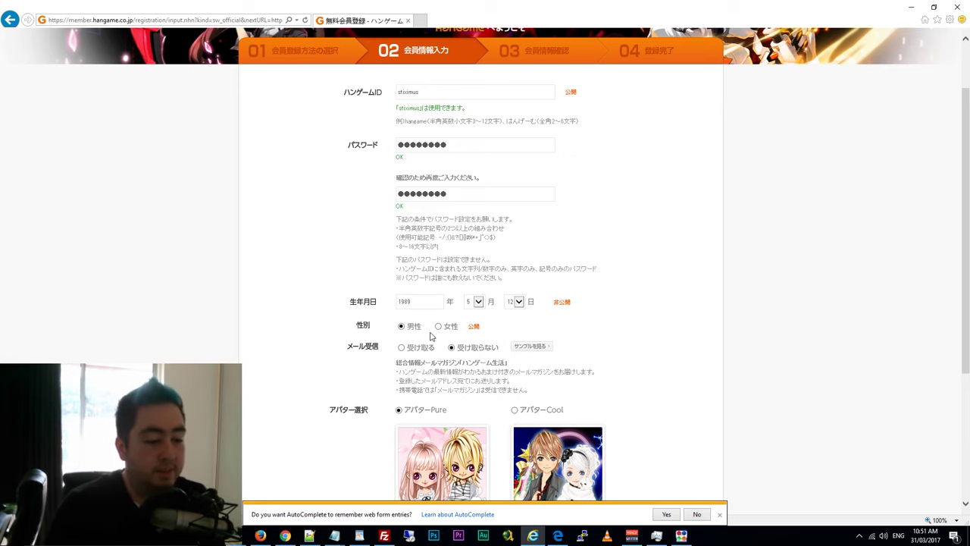
pyautogui.scroll(-3, 368, 337)
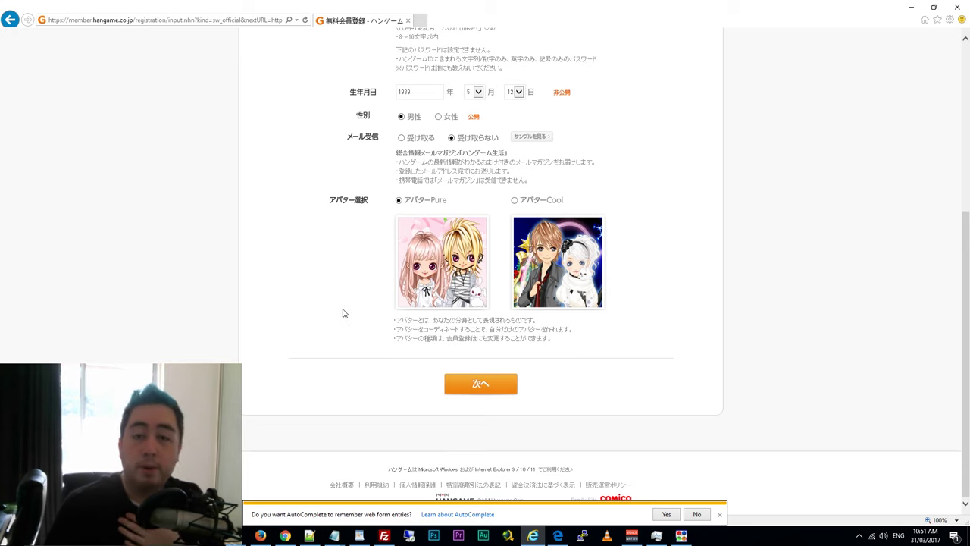
# Submit the details with 次へ and scroll to the terms and image captcha
pyautogui.click(477, 385)
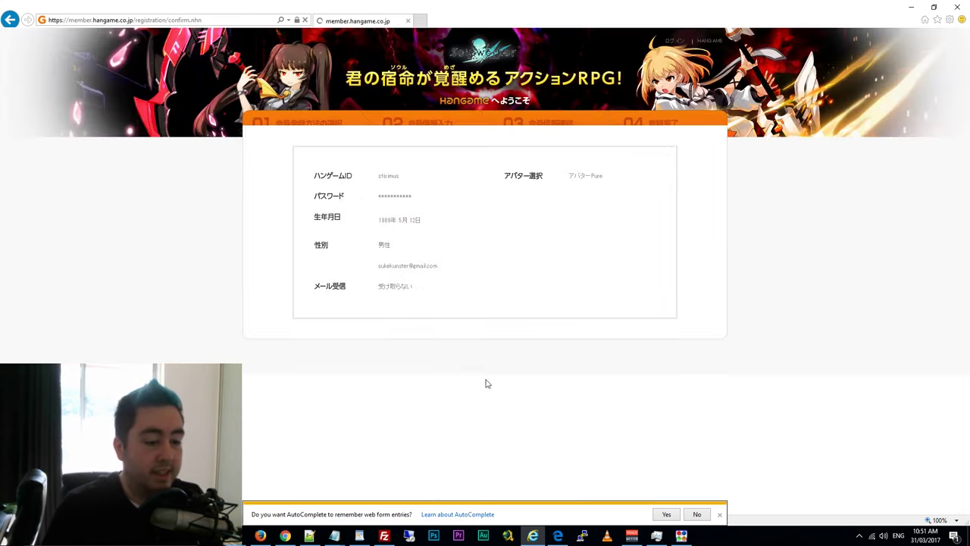
pyautogui.scroll(-4, 195, 275)
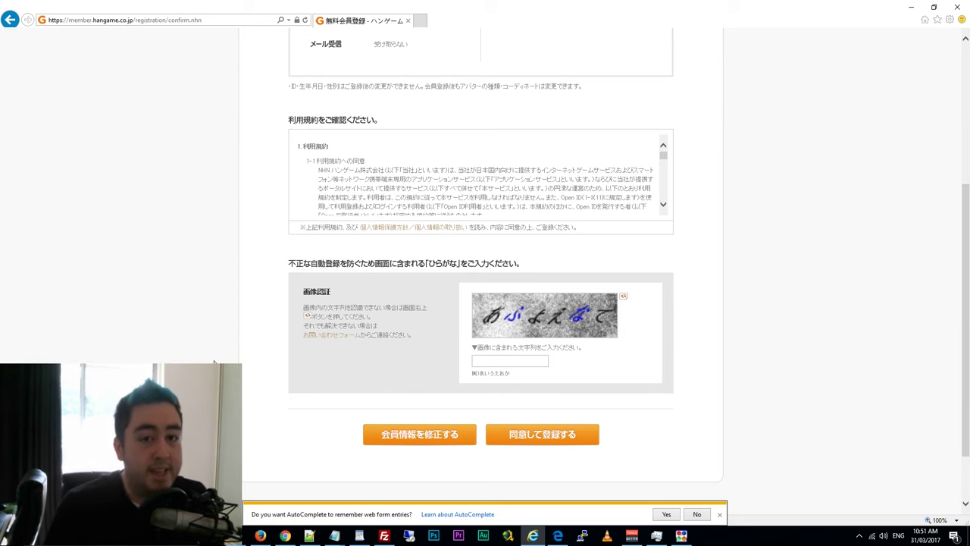
pyautogui.scroll(10, 224, 343)
pyautogui.scroll(-5, 223, 343)
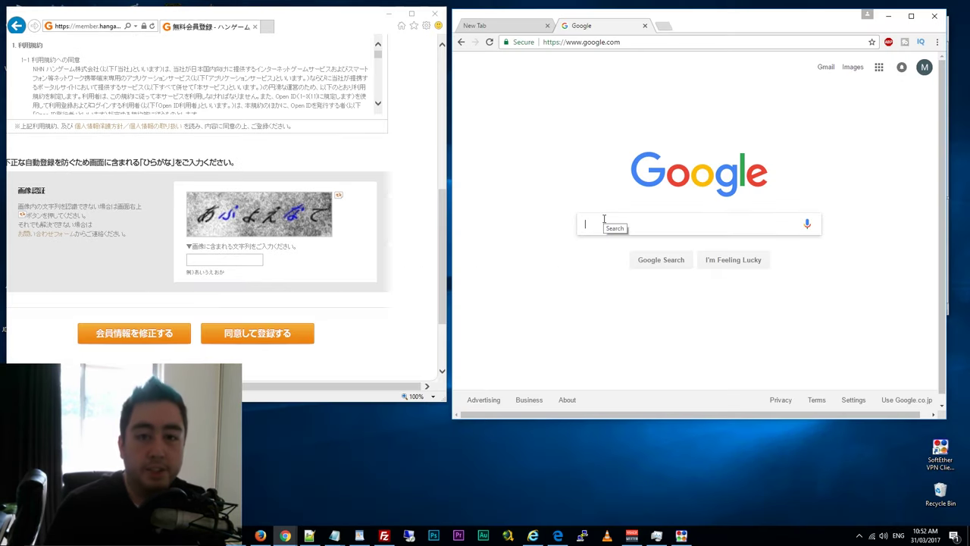
# Search 'translate', open Google Translate and draw the first stroke of あ by handwriting
pyautogui.click(605, 220)
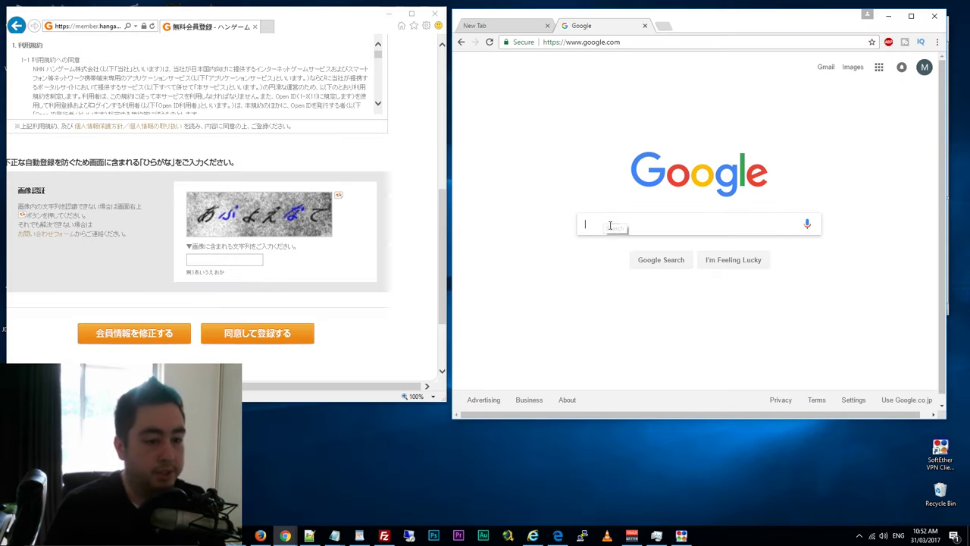
pyautogui.write('translate')
pyautogui.press('Return')
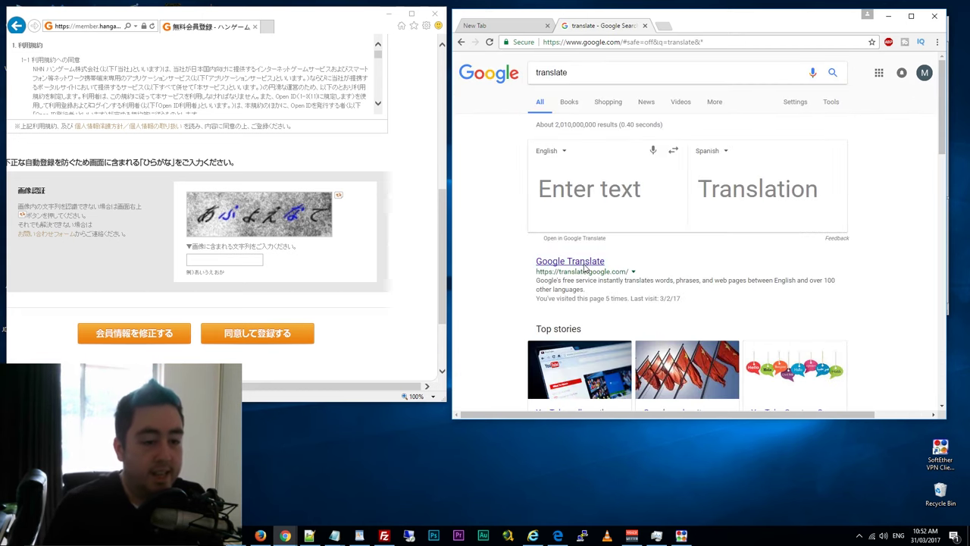
pyautogui.click(584, 262)
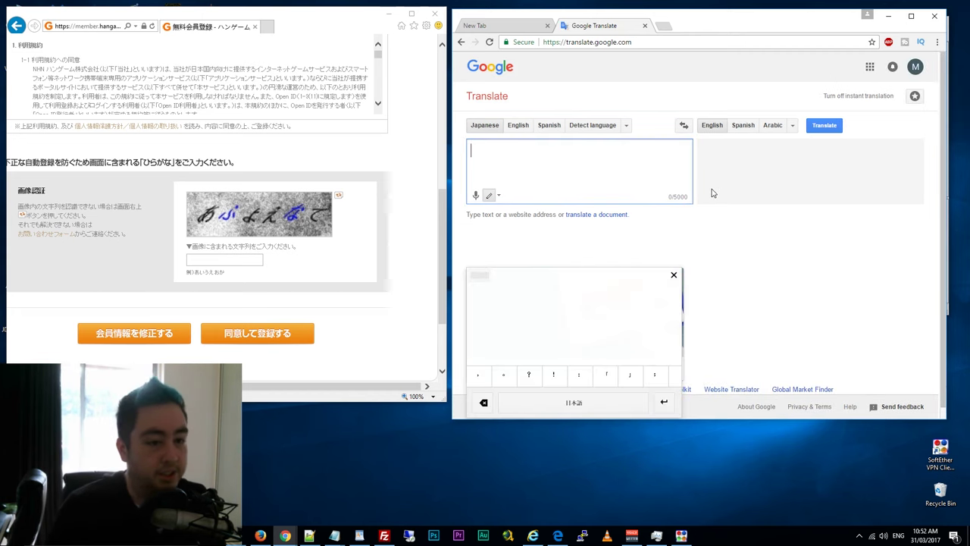
pyautogui.scroll(-1, 716, 189)
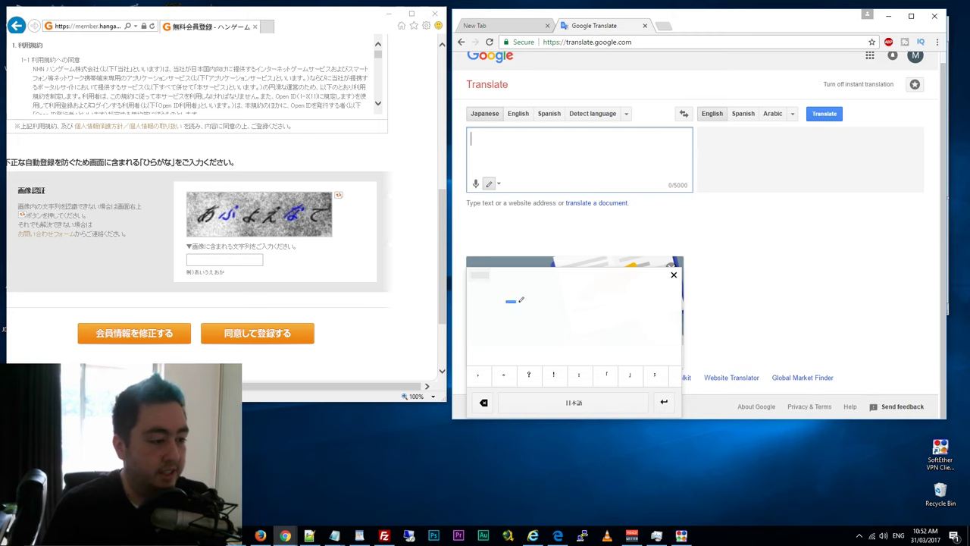
pyautogui.moveTo(520, 301); pyautogui.dragTo(531, 299)
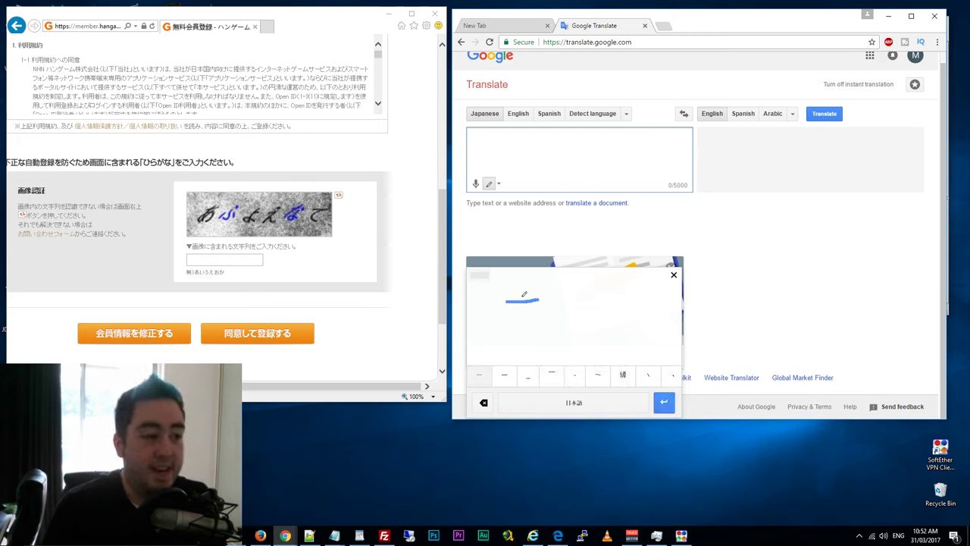
# Handwrite the captcha characters あ and ふ into Google Translate's source box
pyautogui.moveTo(522, 304); pyautogui.dragTo(519, 335)
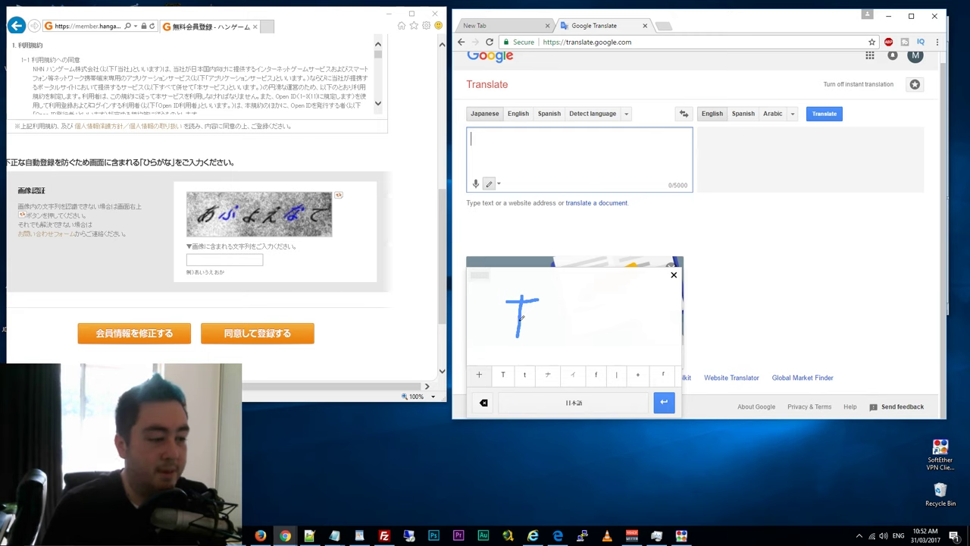
pyautogui.moveTo(522, 318)
pyautogui.mouseDown()
pyautogui.moveTo(513, 330)
pyautogui.moveTo(539, 328)
pyautogui.mouseUp()
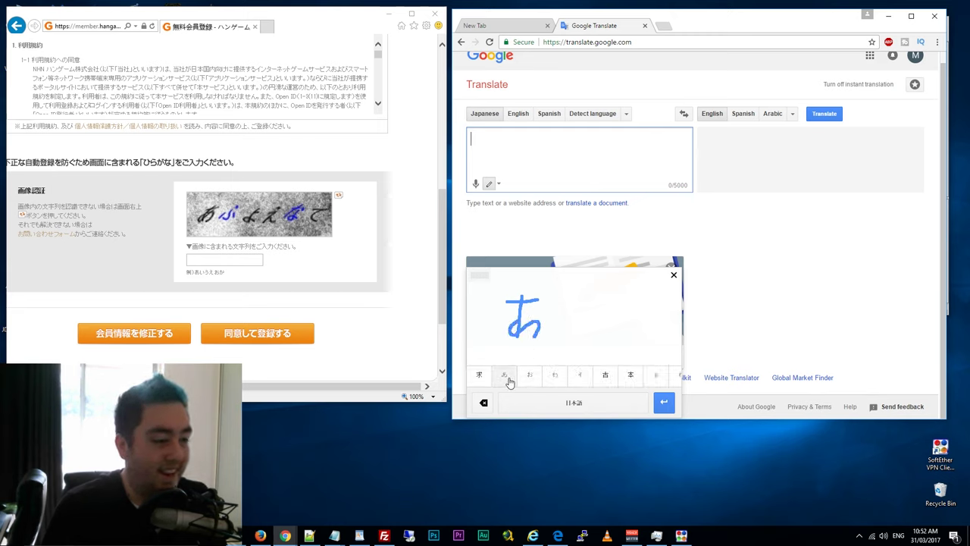
pyautogui.click(505, 374)
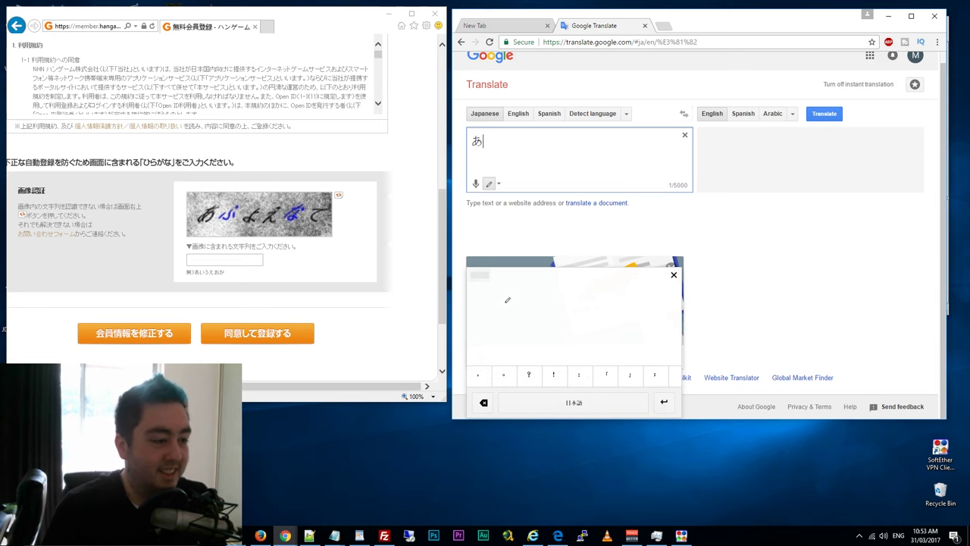
pyautogui.moveTo(506, 325)
pyautogui.mouseDown()
pyautogui.moveTo(529, 296)
pyautogui.moveTo(539, 316)
pyautogui.mouseUp()
pyautogui.click(533, 289)
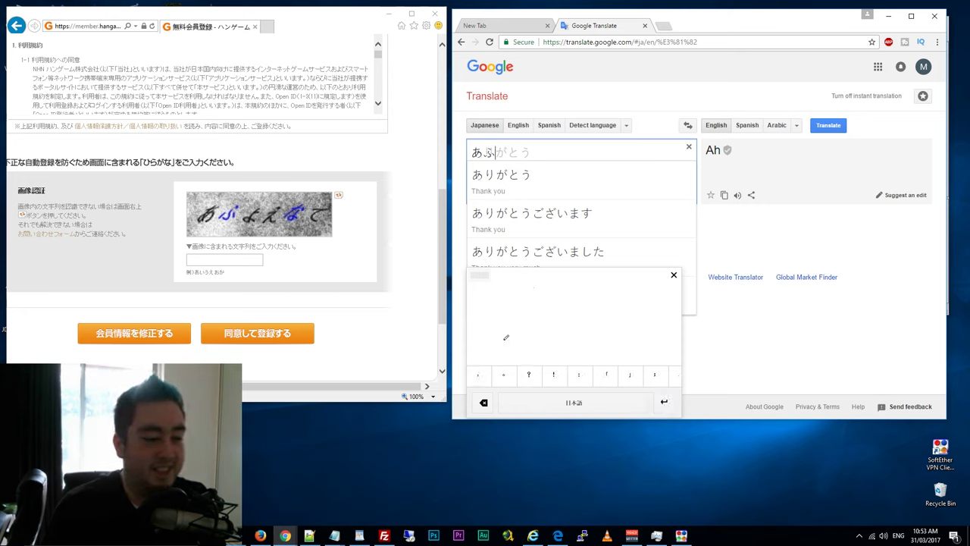
# Handwrite よ after あふ and start drawing the next captcha character
pyautogui.click(523, 299)
pyautogui.moveTo(523, 299)
pyautogui.mouseDown()
pyautogui.moveTo(499, 338)
pyautogui.moveTo(531, 319)
pyautogui.moveTo(543, 324)
pyautogui.mouseUp()
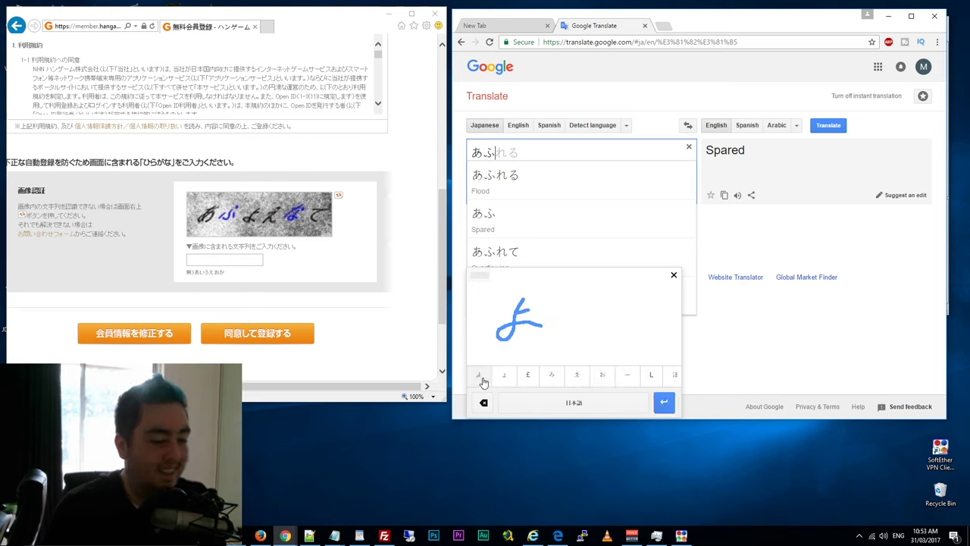
pyautogui.click(480, 376)
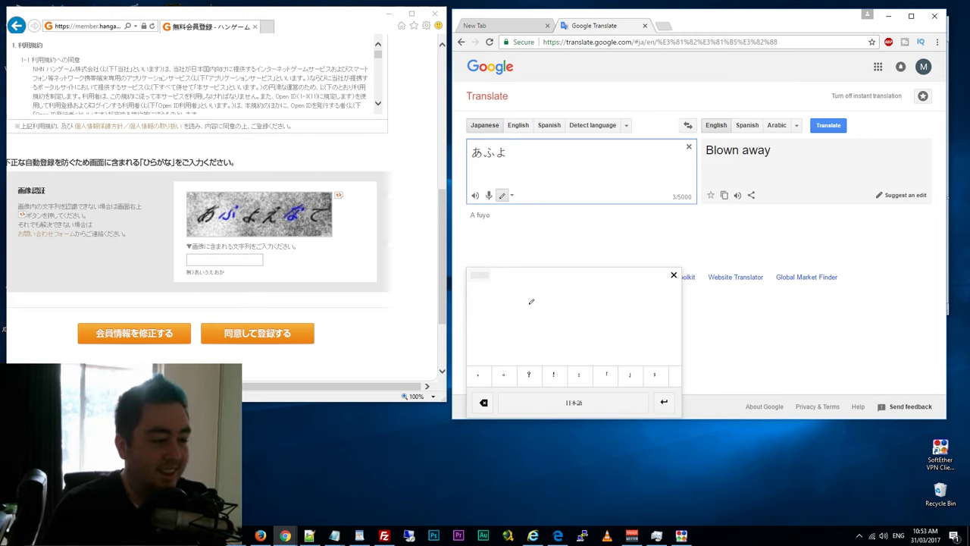
pyautogui.moveTo(531, 300)
pyautogui.mouseDown()
pyautogui.moveTo(515, 339)
pyautogui.moveTo(538, 334)
pyautogui.mouseUp()
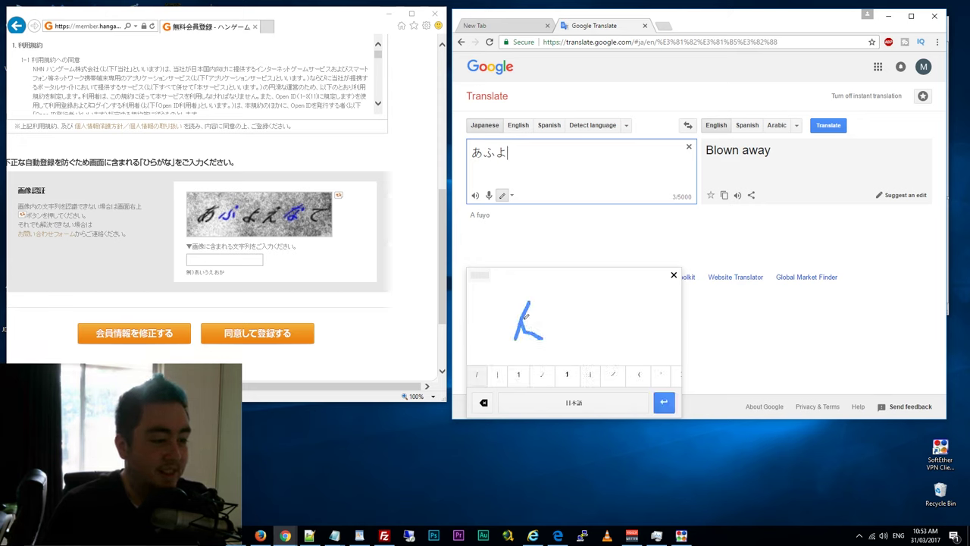
pyautogui.moveTo(511, 313); pyautogui.dragTo(526, 307)
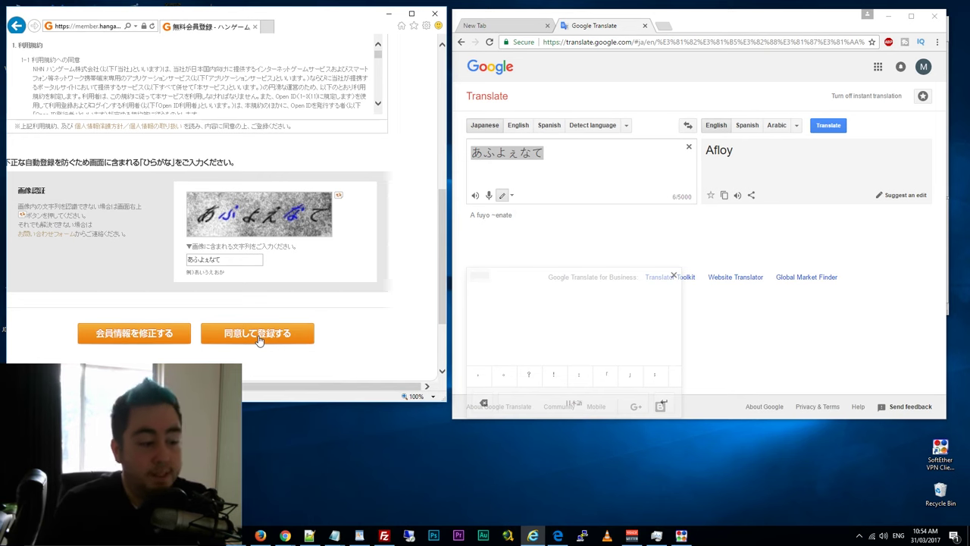
# Submit the Hangame sign-up with 同意して登録する and check the registration-complete page
pyautogui.click(258, 339)
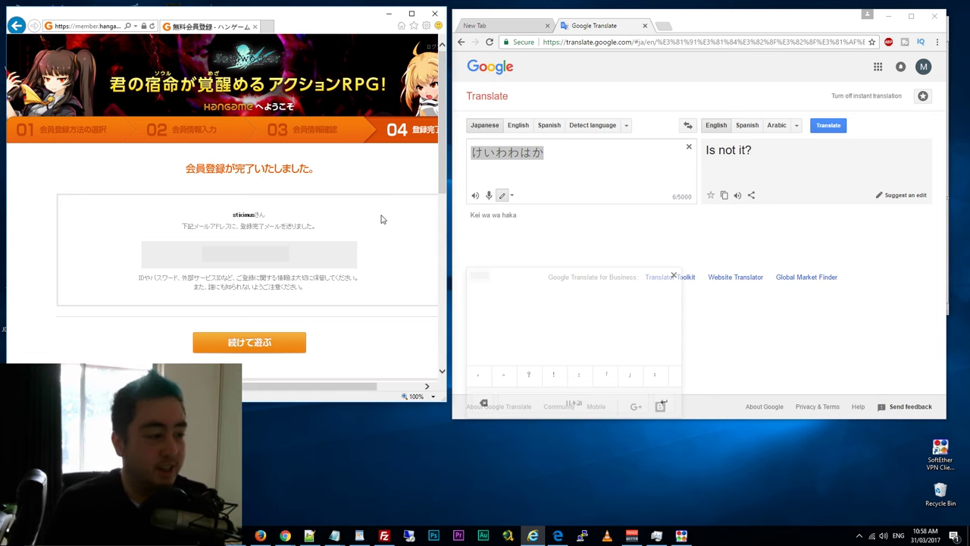
pyautogui.scroll(-2, 379, 217)
pyautogui.scroll(2, 379, 217)
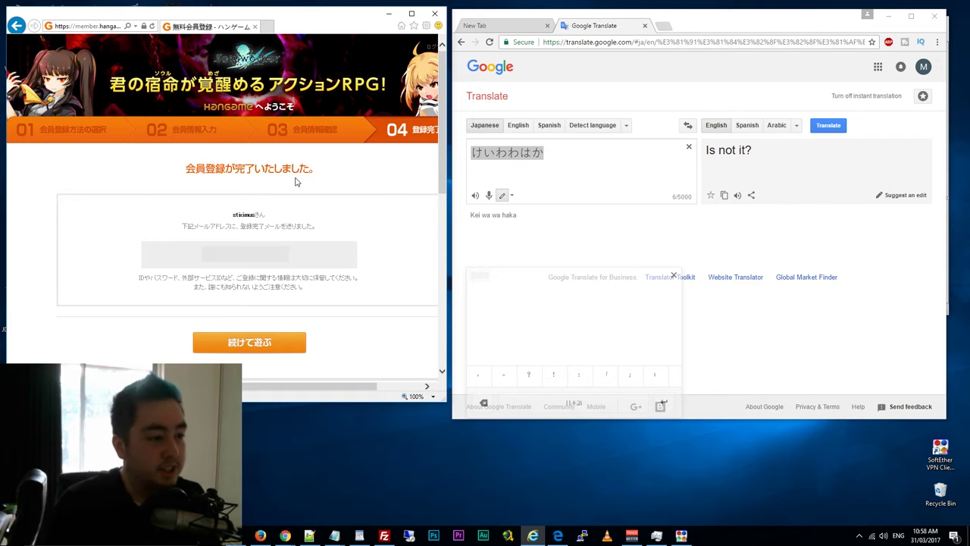
pyautogui.click(411, 15)
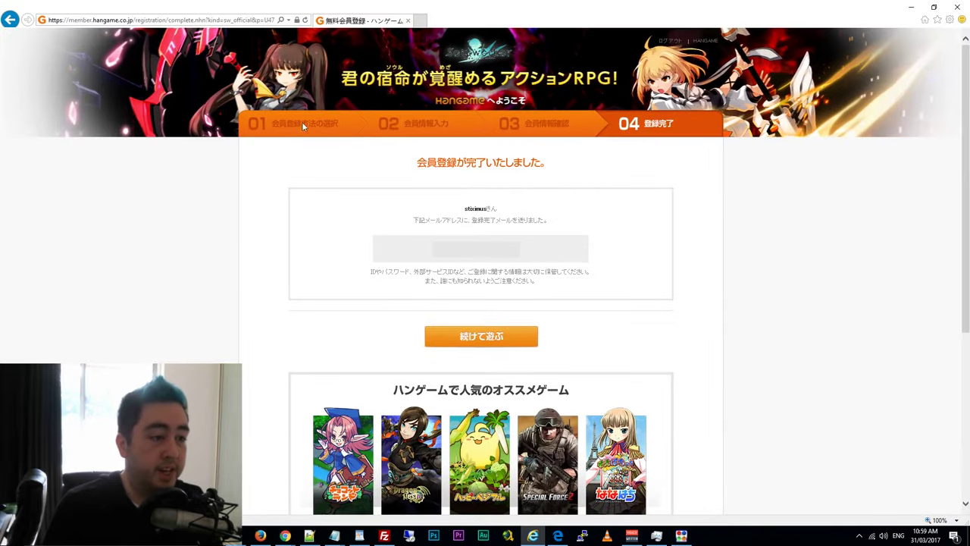
# Go to the Soulworker Hangame site and dismiss the coin registration notice
pyautogui.click(220, 20)
pyautogui.write('soulworker.hangame.co.jp/')
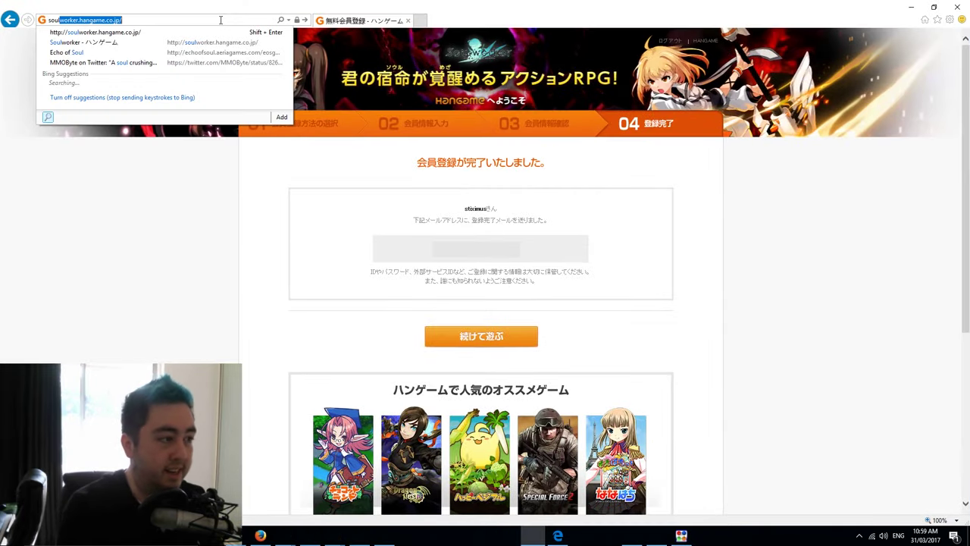
pyautogui.press('Return')
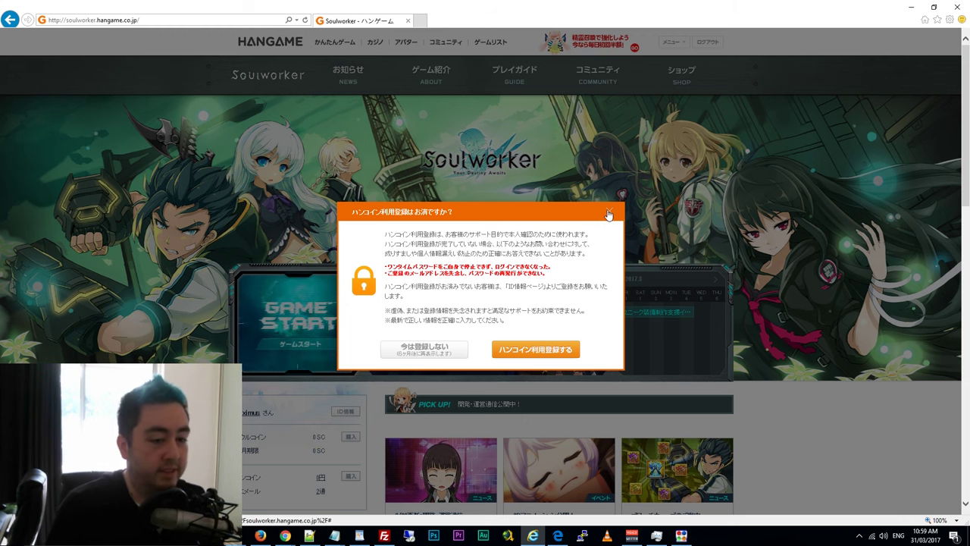
pyautogui.click(608, 211)
pyautogui.scroll(-3, 485, 304)
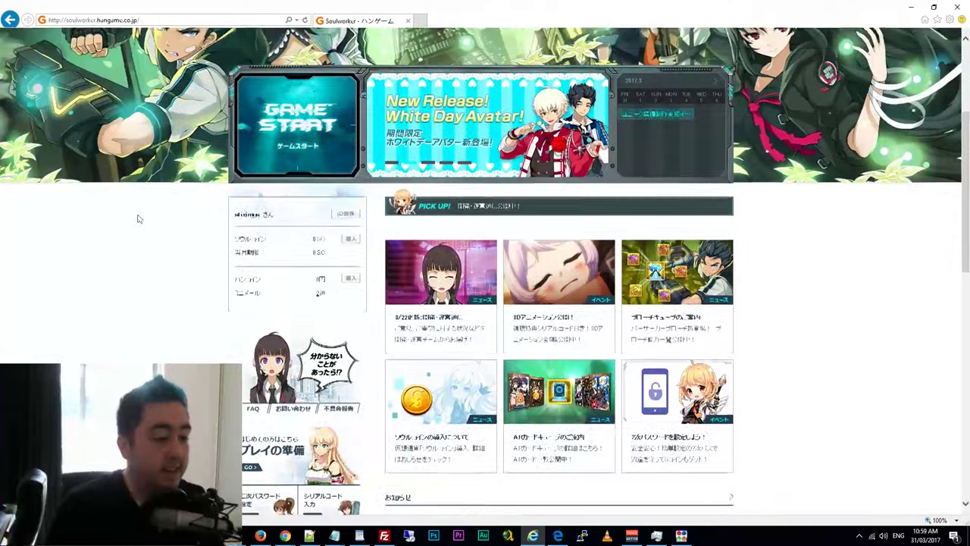
pyautogui.scroll(3, 144, 243)
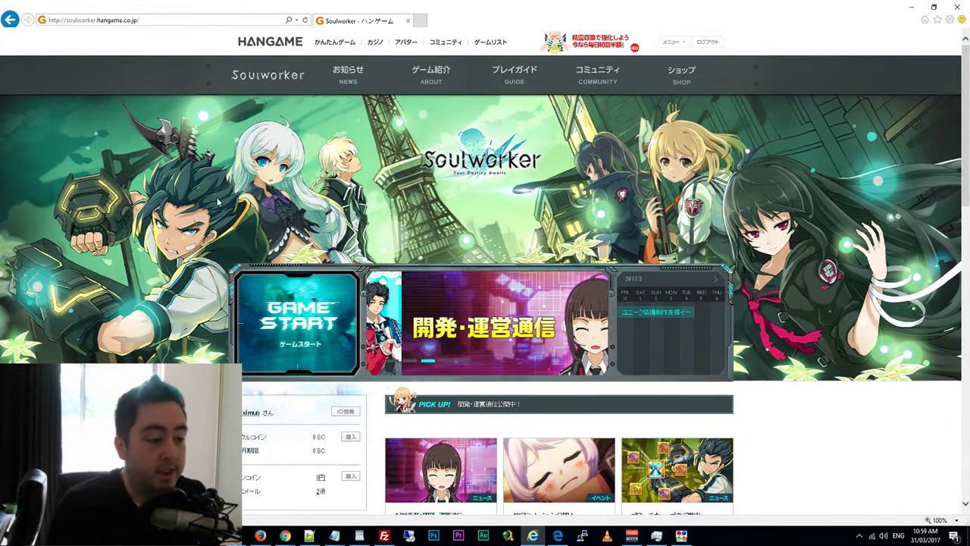
# Tick 同意する for the Soulworker terms and confirm 利用登録をする
pyautogui.click(250, 302)
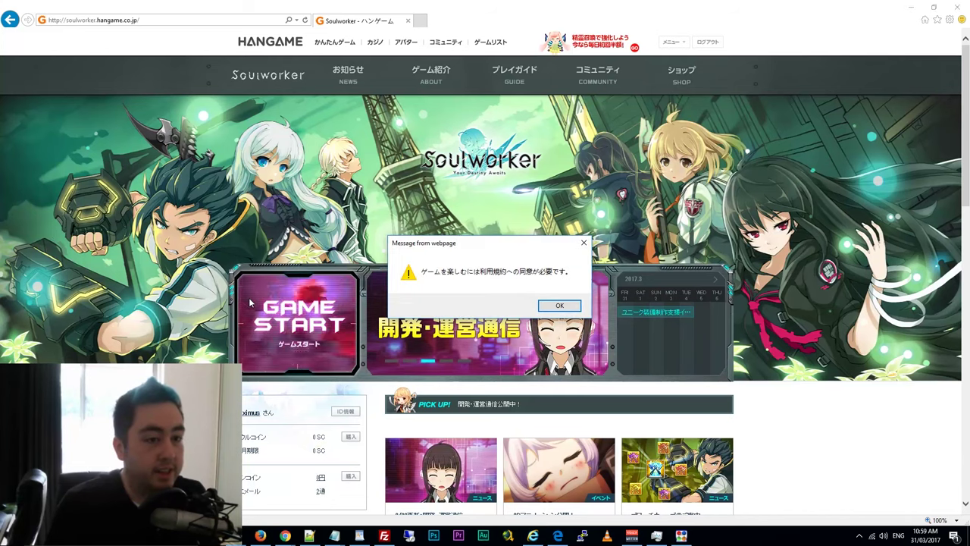
pyautogui.click(559, 306)
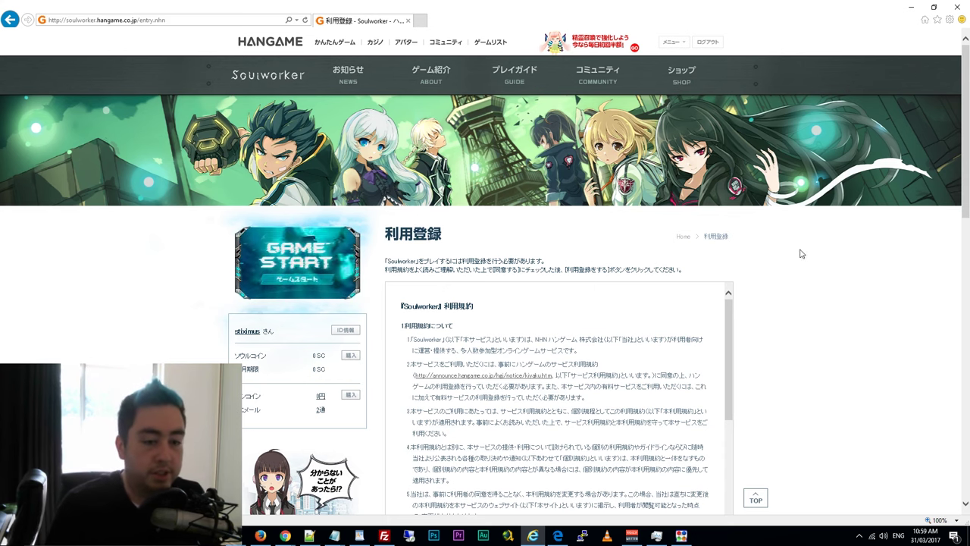
pyautogui.scroll(-8, 801, 282)
pyautogui.scroll(1, 816, 257)
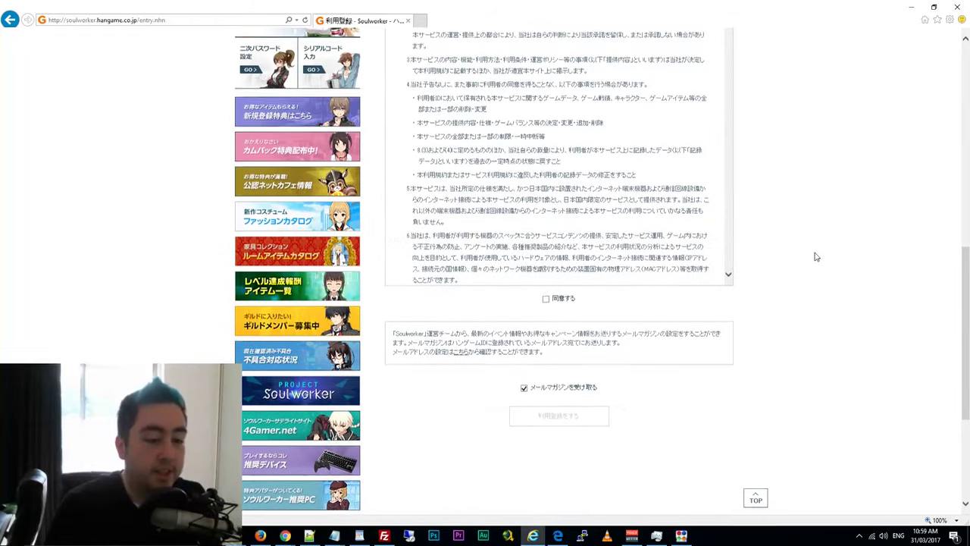
pyautogui.click(555, 298)
pyautogui.click(570, 418)
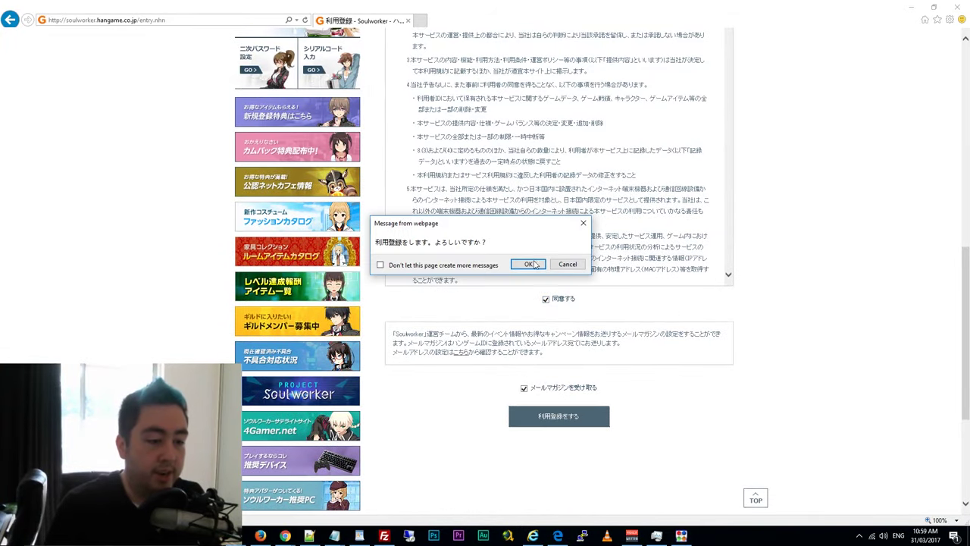
pyautogui.click(529, 265)
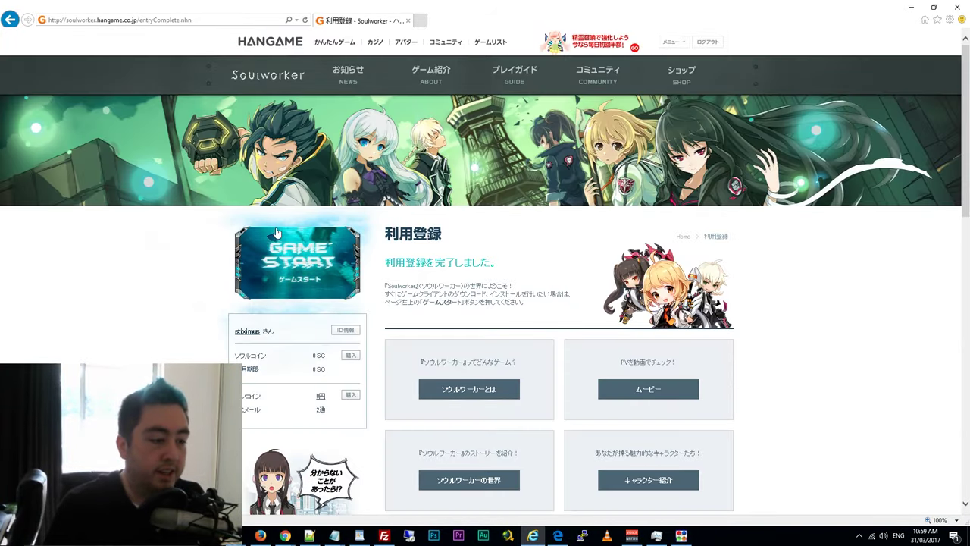
# Start the game, declining the UAC prompt and dismissing the reactor.exe error, then change the install folder
pyautogui.click(279, 246)
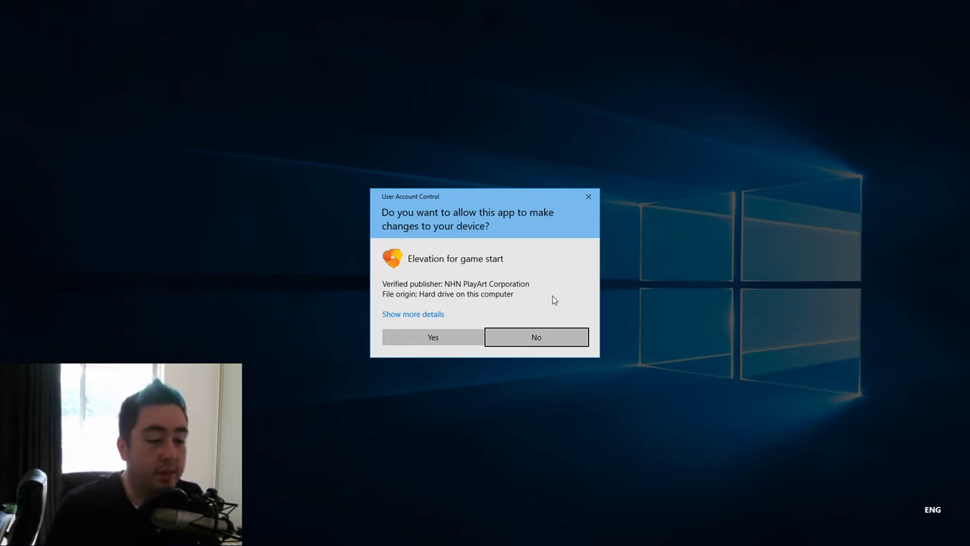
pyautogui.click(554, 336)
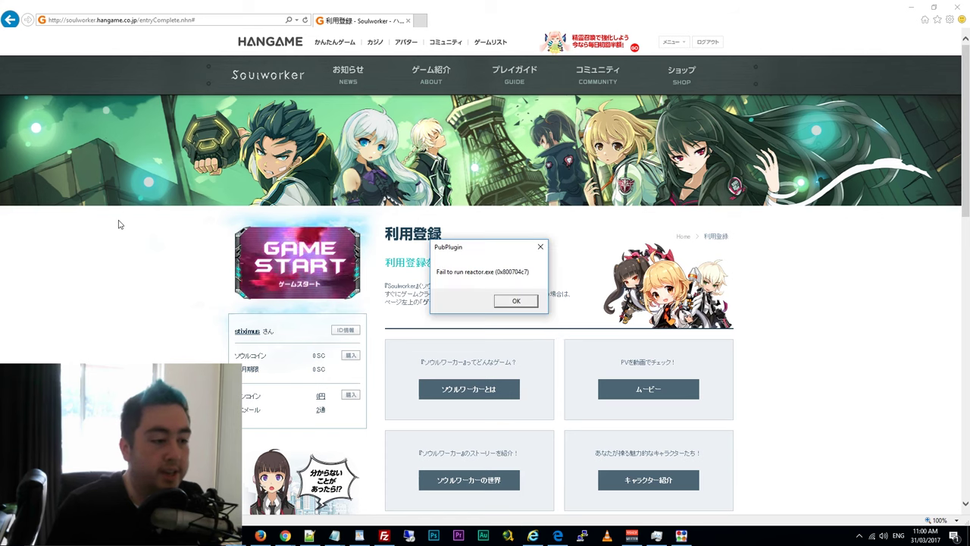
pyautogui.click(517, 301)
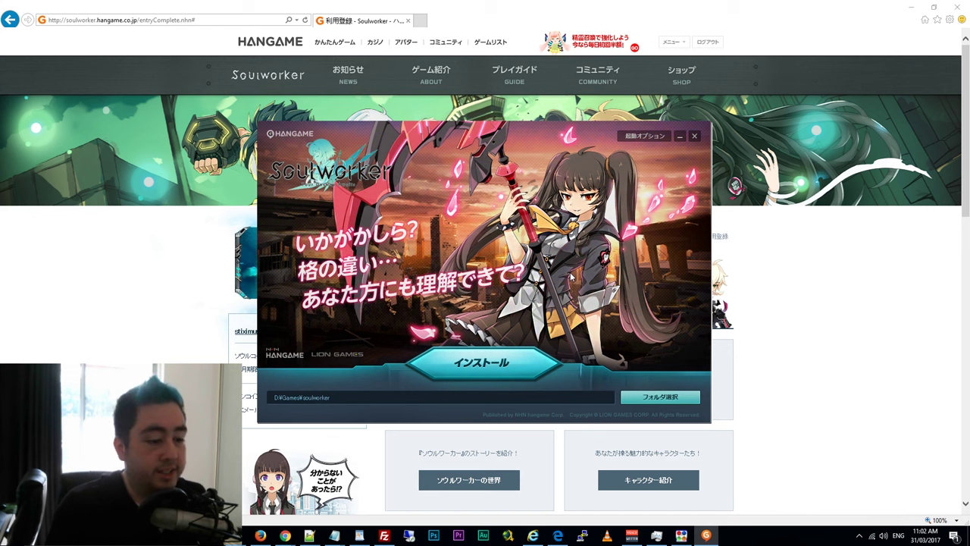
pyautogui.click(640, 397)
# Move the launcher aside, select VPN Gate Connection, and begin installing into D:\Games\MMOs\SWO\soulworker
pyautogui.scroll(-2, 501, 286)
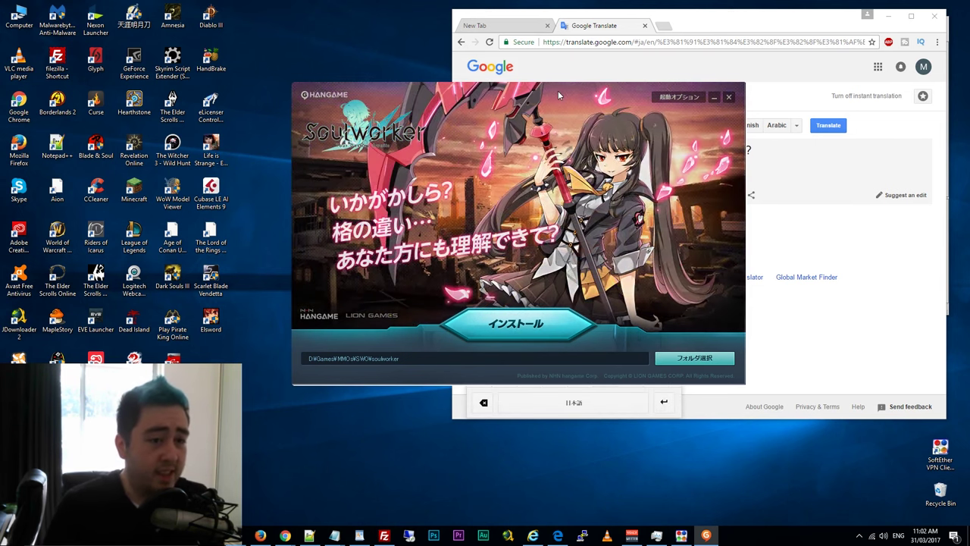
pyautogui.moveTo(558, 91); pyautogui.dragTo(322, 166)
pyautogui.click(888, 16)
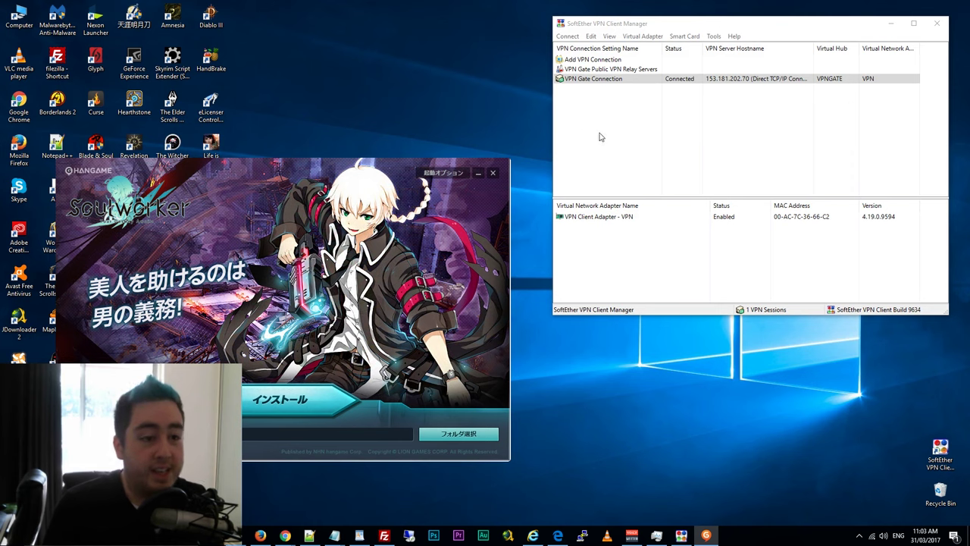
pyautogui.click(627, 79)
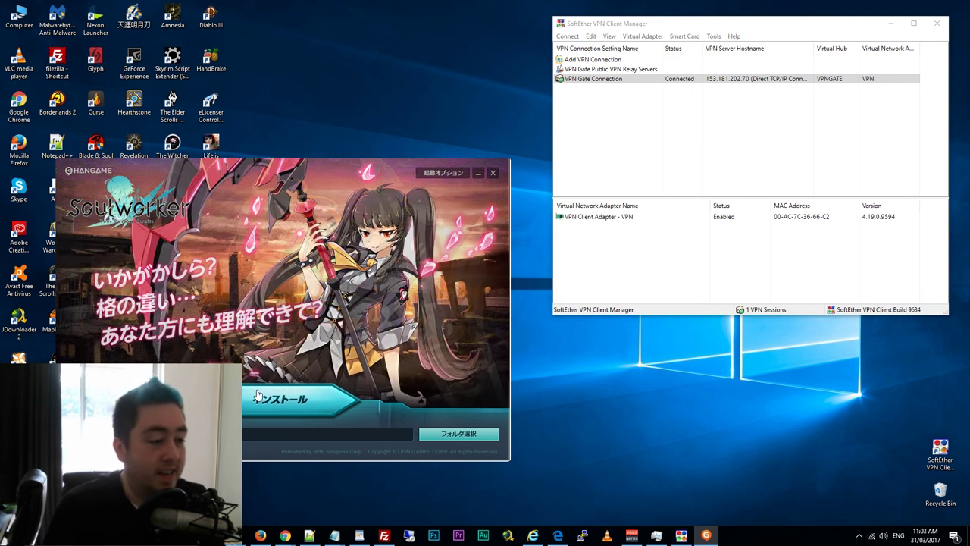
pyautogui.click(334, 396)
# Confirm installing into the chosen folder and disconnect all VPN connections during the download
pyautogui.rightClick(597, 79)
pyautogui.click(472, 200)
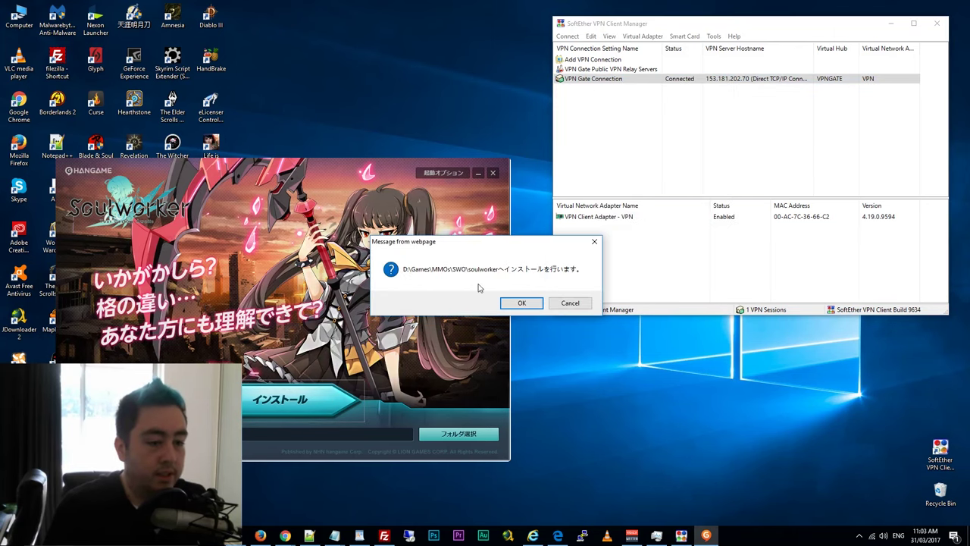
pyautogui.click(521, 303)
pyautogui.rightClick(596, 84)
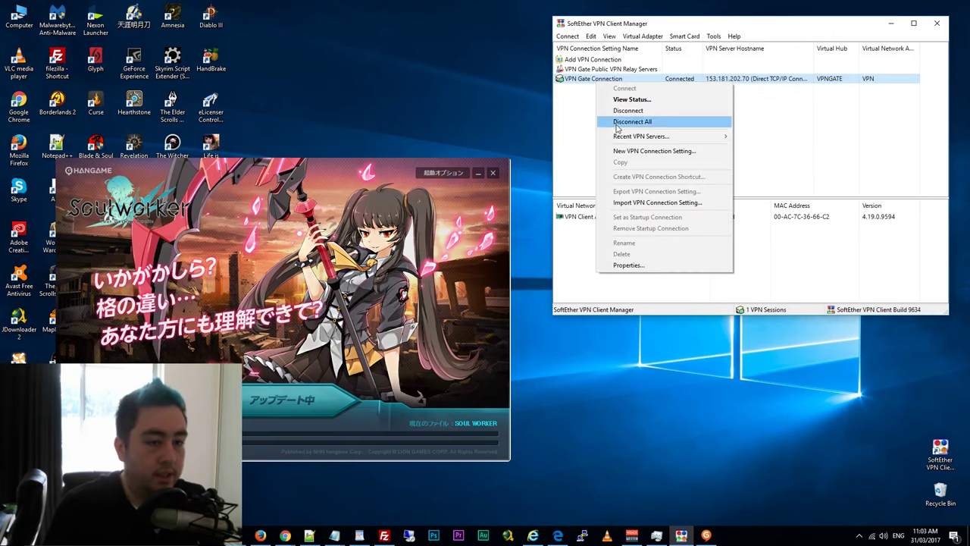
pyautogui.click(630, 112)
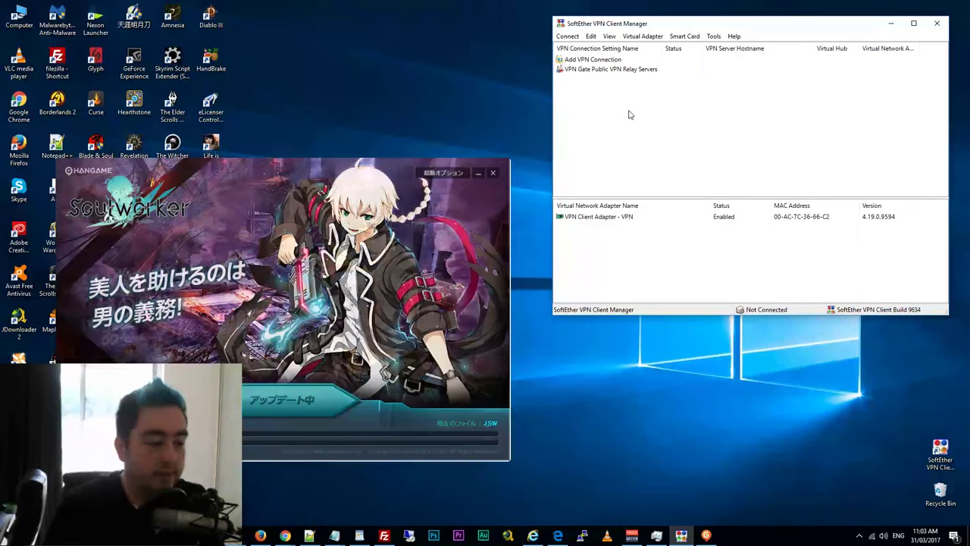
pyautogui.click(434, 76)
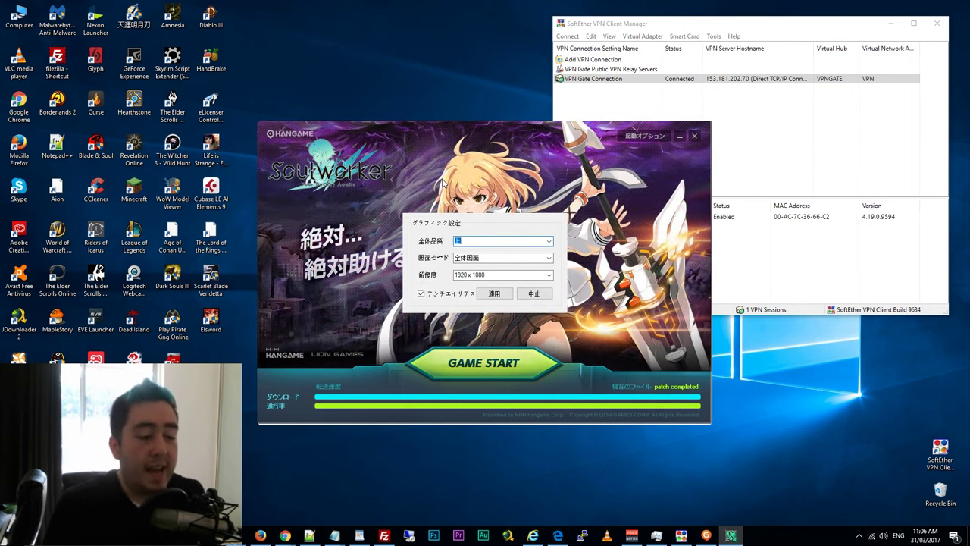
# Keep quality 上, full-screen and 1920 x 1080, apply with 適用, and launch Soulworker
pyautogui.click(549, 243)
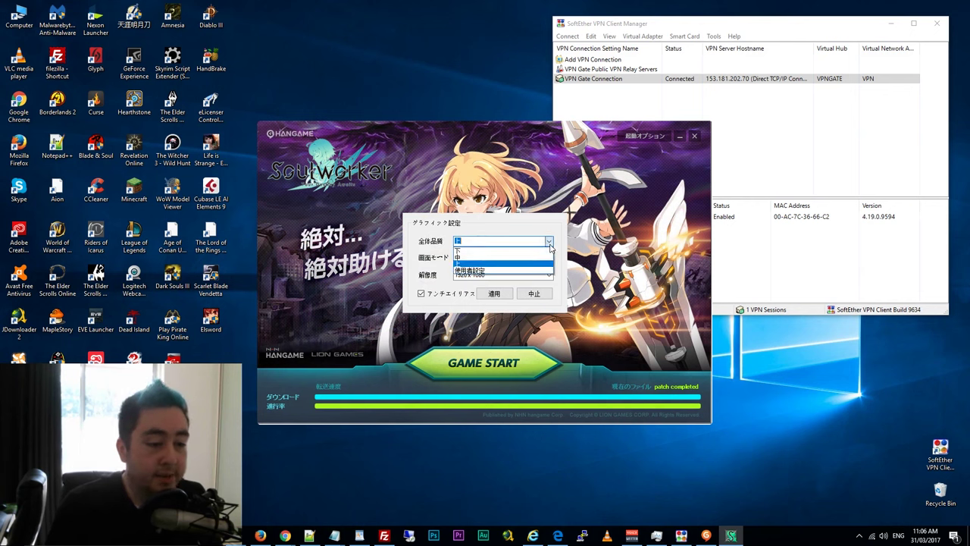
pyautogui.click(549, 242)
pyautogui.click(549, 258)
pyautogui.click(548, 258)
pyautogui.click(549, 276)
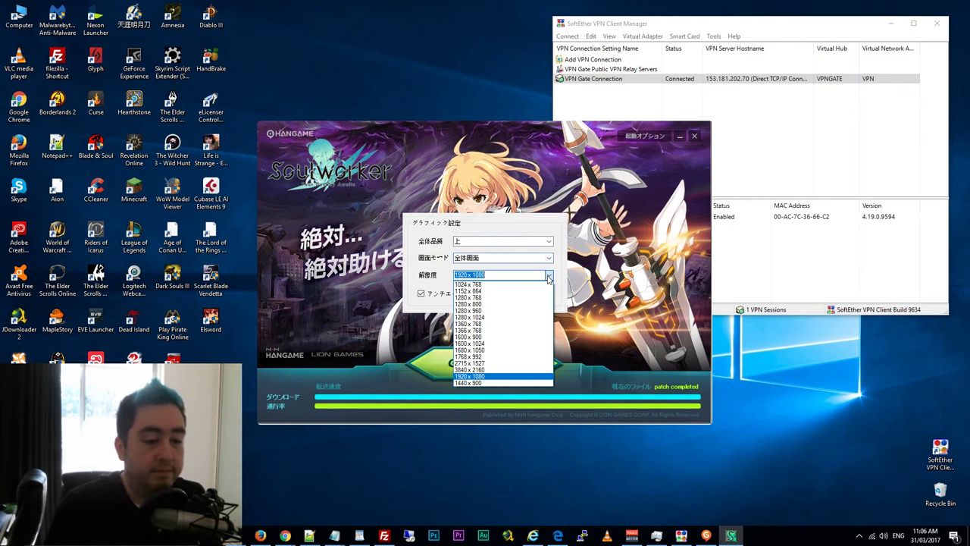
pyautogui.click(548, 277)
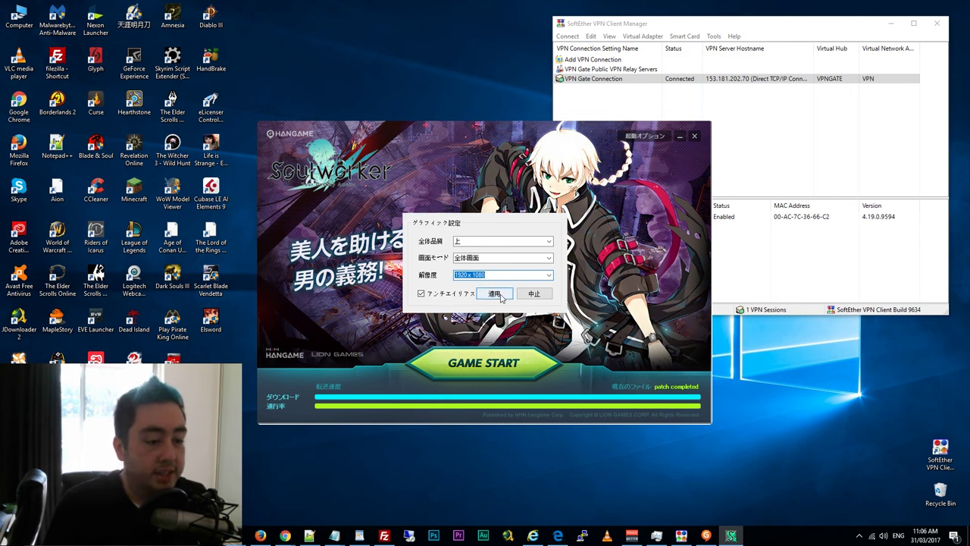
pyautogui.click(496, 241)
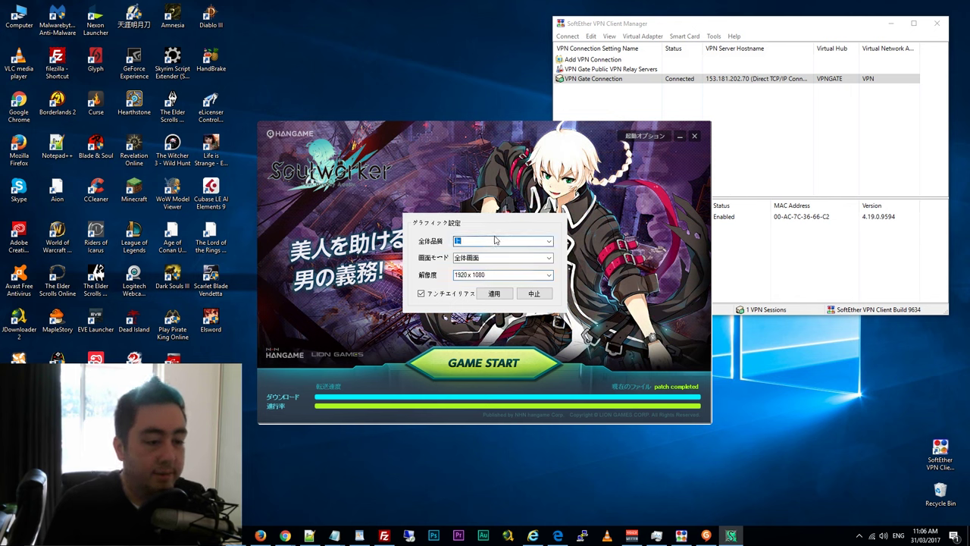
pyautogui.click(509, 294)
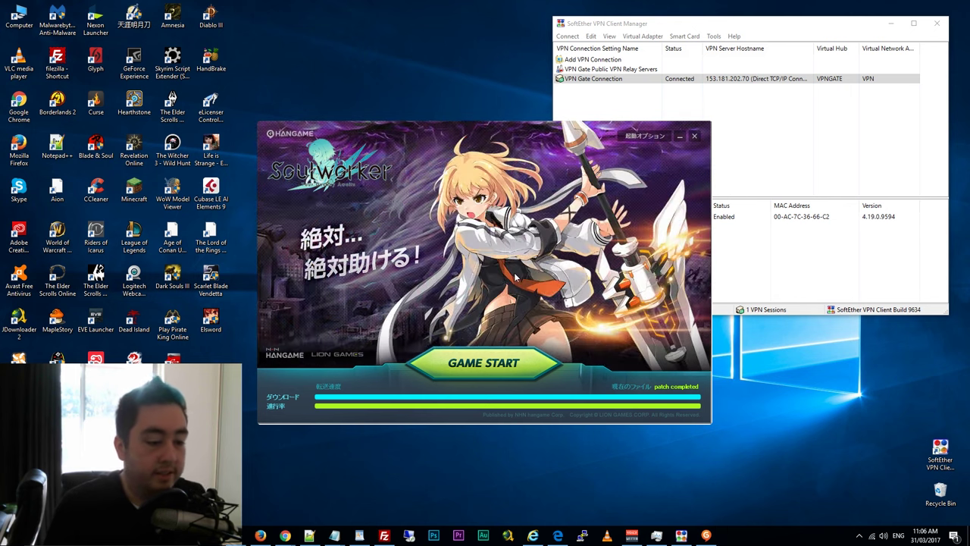
pyautogui.click(468, 365)
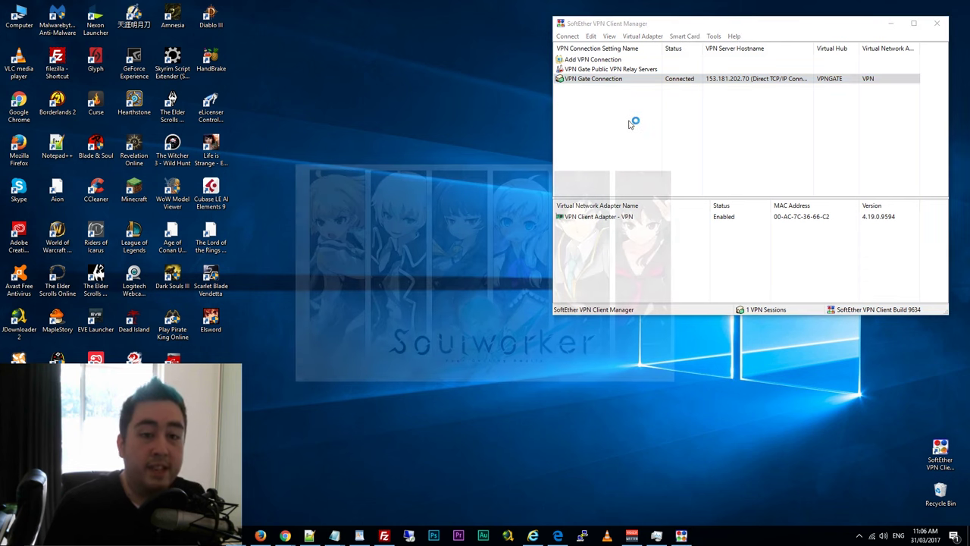
# Disconnect the VPN Gate connection from its context menu while the game loads
pyautogui.rightClick(611, 81)
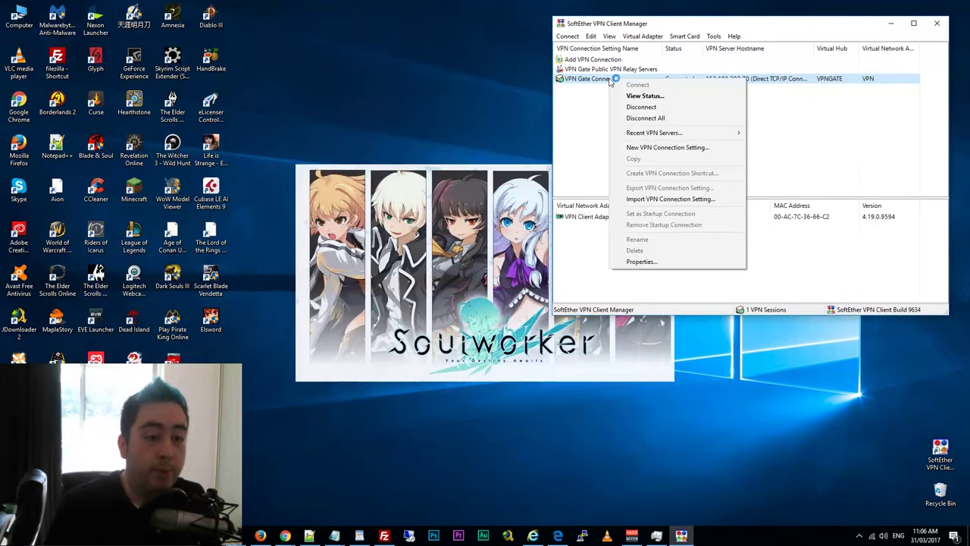
pyautogui.click(641, 108)
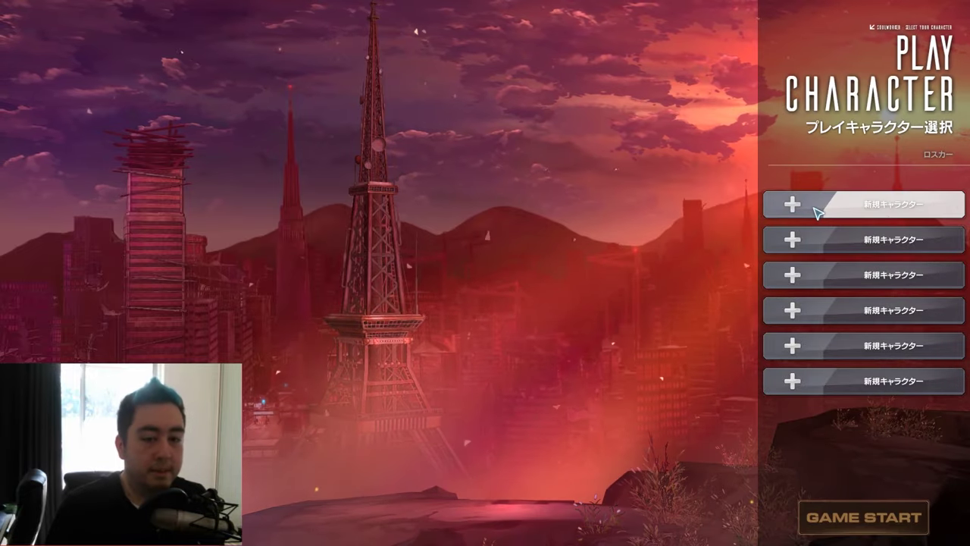
# Start creating a character in the first 新規キャラクター slot
pyautogui.click(814, 205)
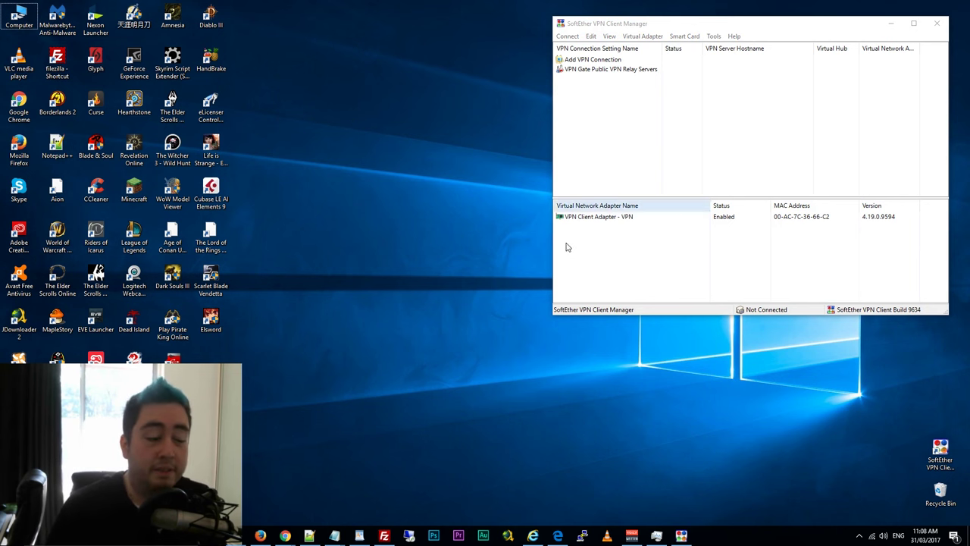
pyautogui.click(533, 535)
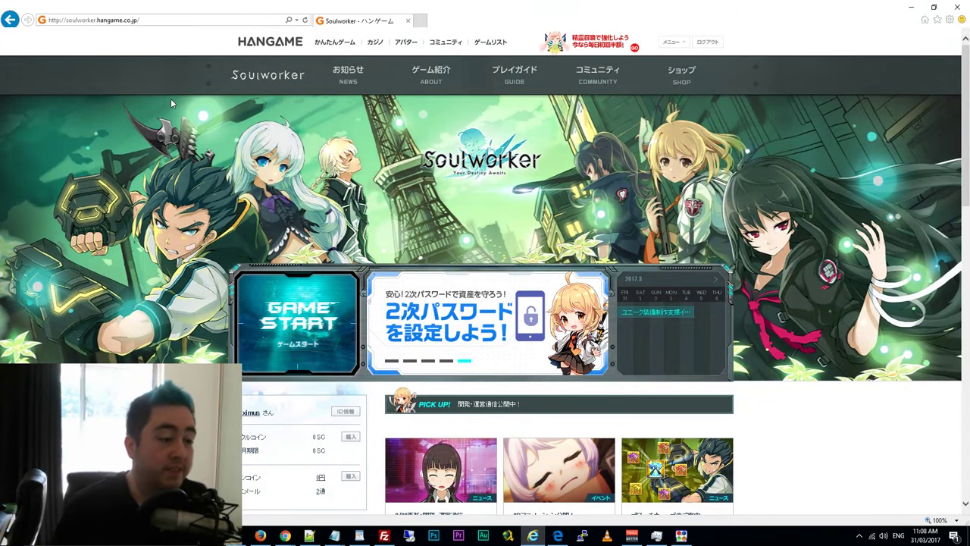
pyautogui.click(533, 536)
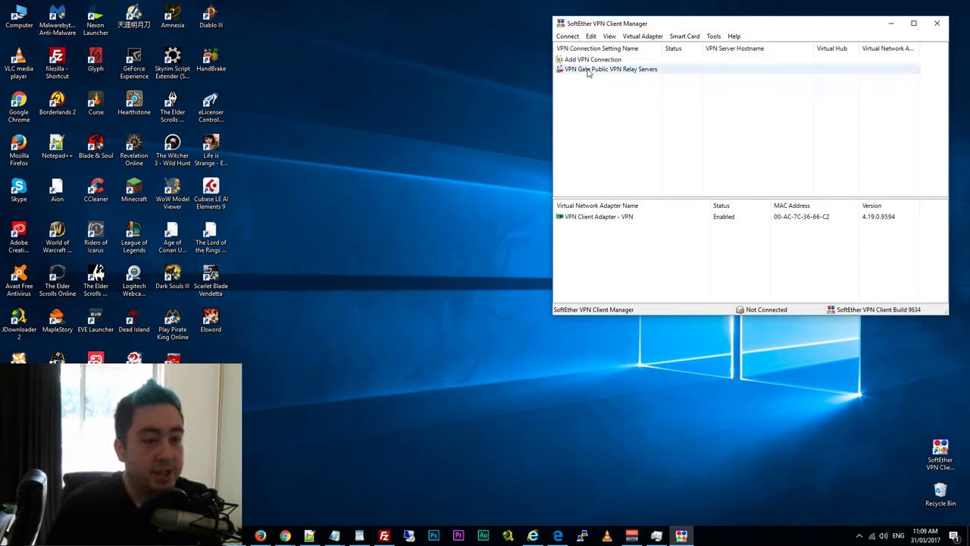
pyautogui.click(540, 536)
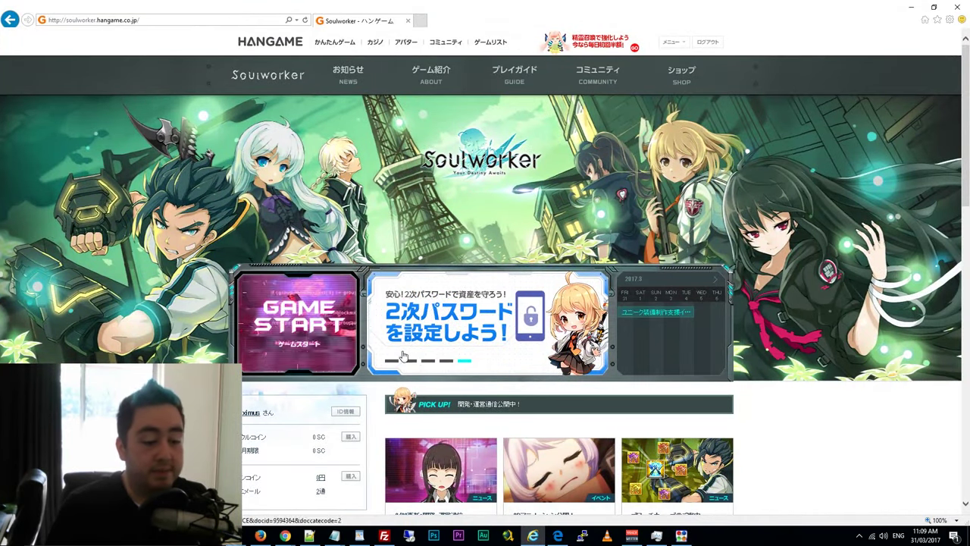
pyautogui.click(534, 536)
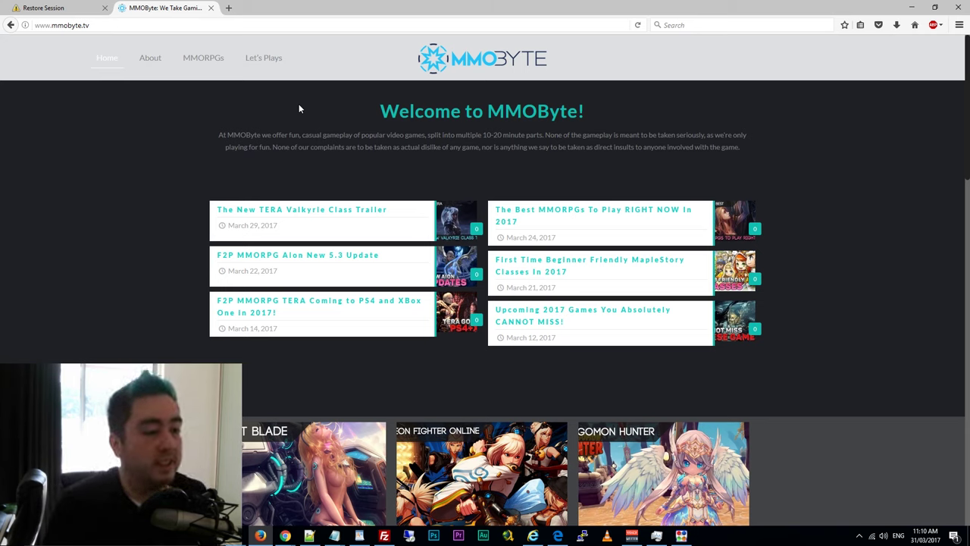
# Minimise the MMOByte page in Firefox to return to the desktop
pyautogui.click(253, 537)
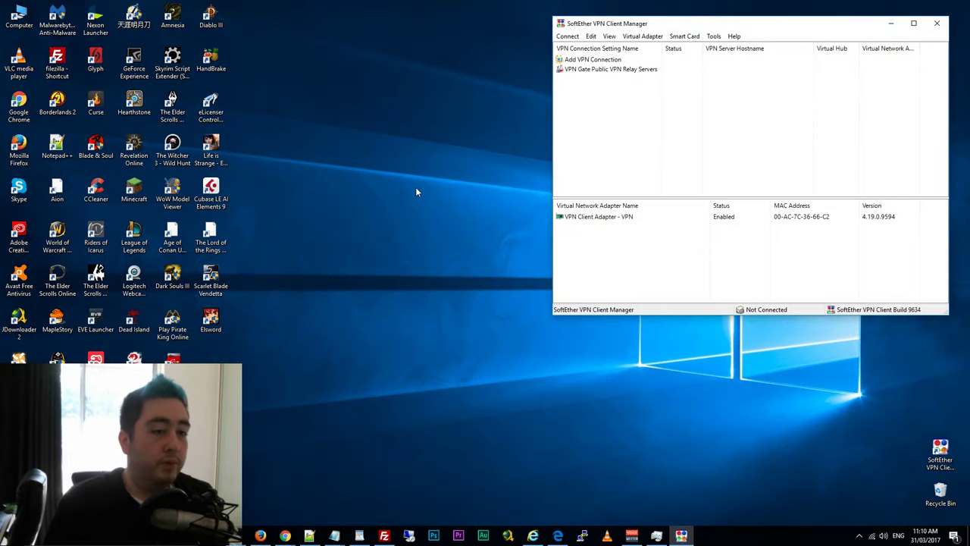